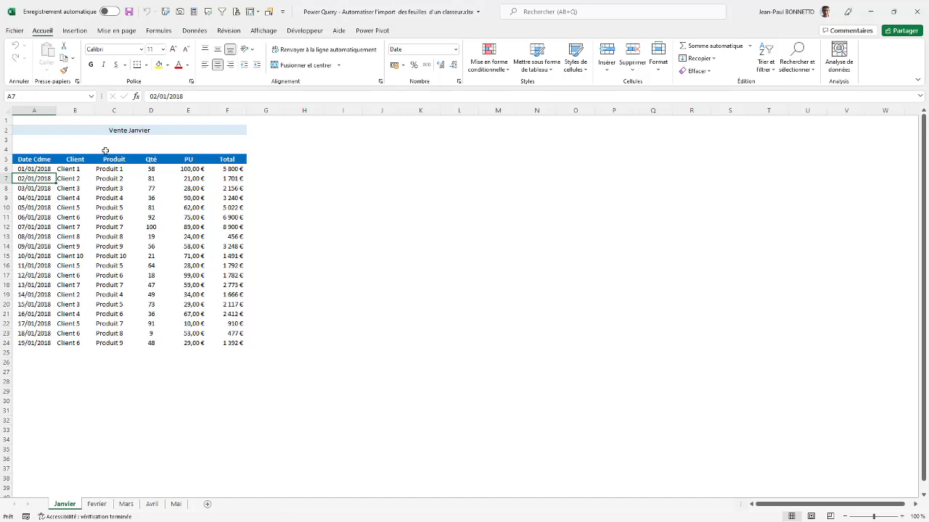
- Examine the Janvier sheet's title, column headers and first sales records
{"action": "left_click", "coordinate": [112, 133]}
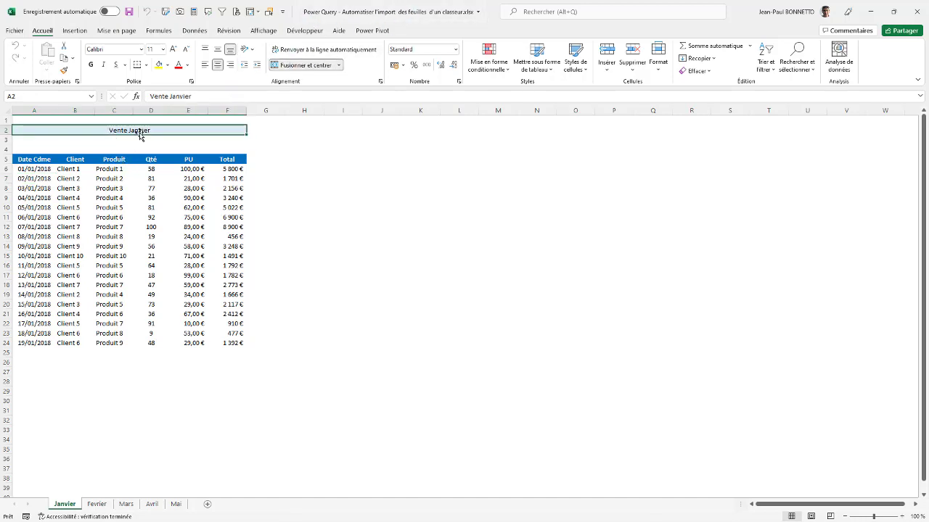
{"action": "left_click", "coordinate": [114, 167]}
{"action": "left_click", "coordinate": [45, 161]}
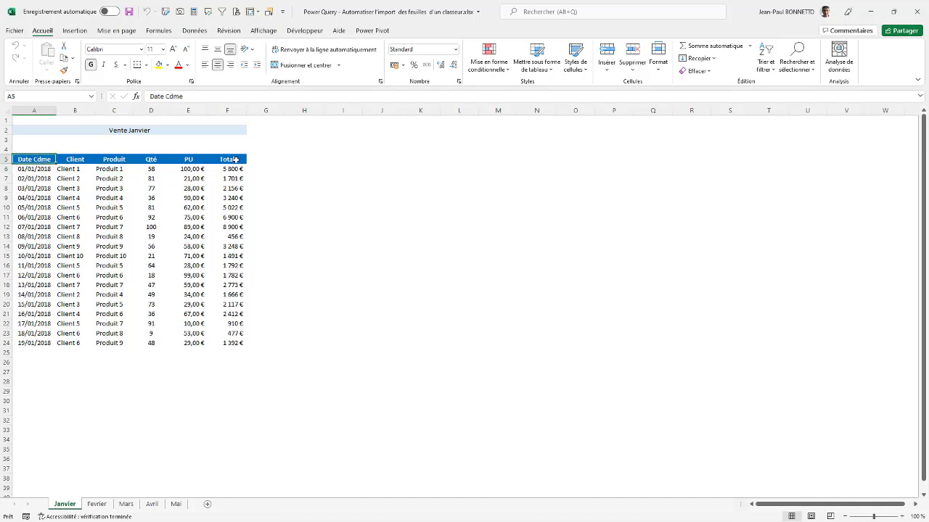
{"action": "left_click_drag", "start_coordinate": [235, 160], "coordinate": [32, 159]}
{"action": "left_click", "coordinate": [76, 189]}
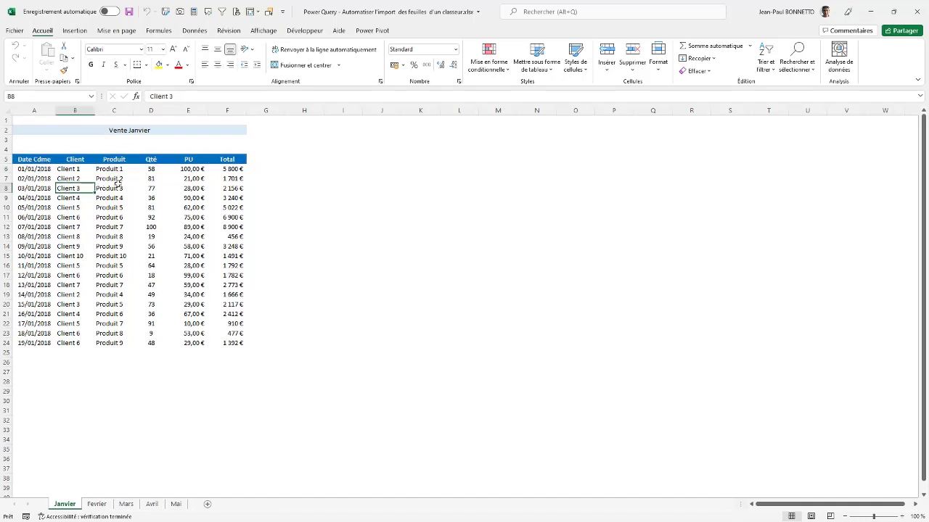
{"action": "left_click", "coordinate": [116, 184]}
{"action": "left_click", "coordinate": [61, 179]}
{"action": "left_click", "coordinate": [32, 179]}
{"action": "left_click", "coordinate": [75, 180]}
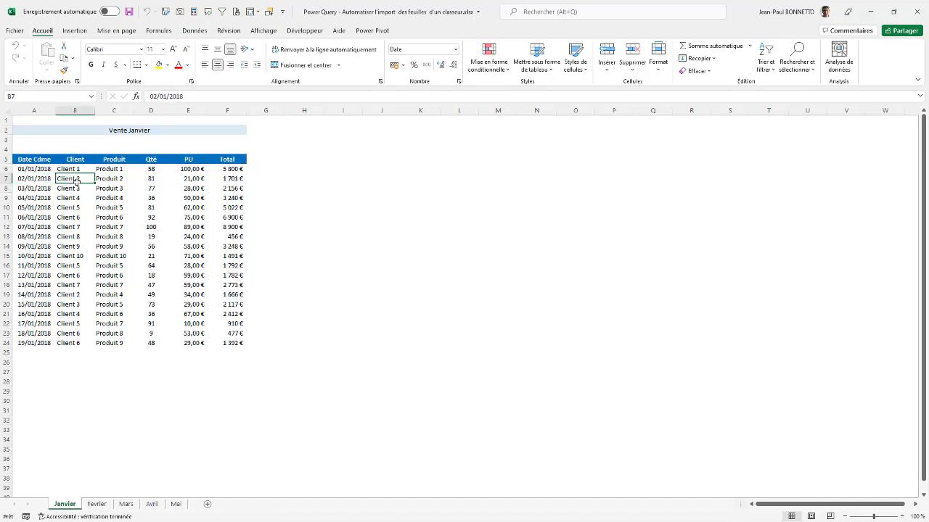
{"action": "left_click", "coordinate": [105, 181]}
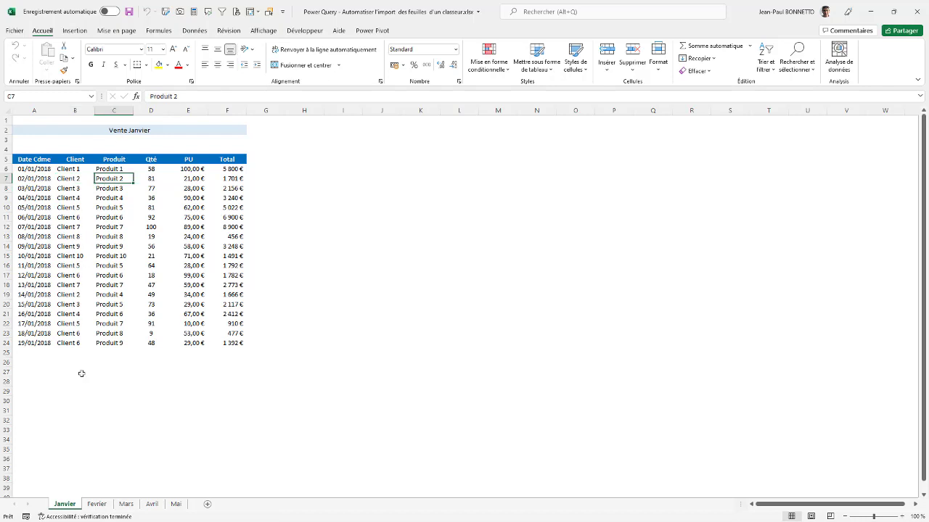
- Review the monthly sheets Janvier, Fevrier, Mars, Avril and Mai to compare how their sales tables are laid out
{"action": "left_click", "coordinate": [98, 505]}
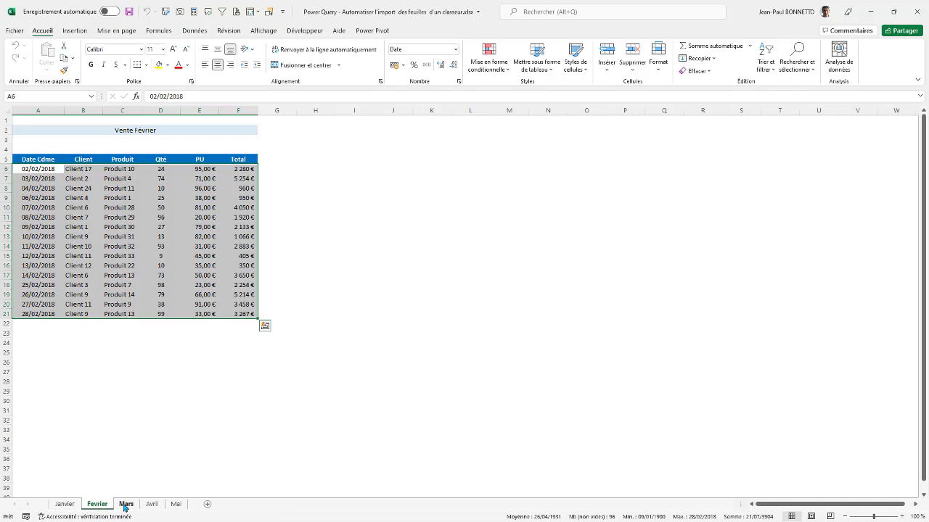
{"action": "left_click", "coordinate": [125, 504]}
{"action": "left_click", "coordinate": [152, 504]}
{"action": "left_click", "coordinate": [159, 269]}
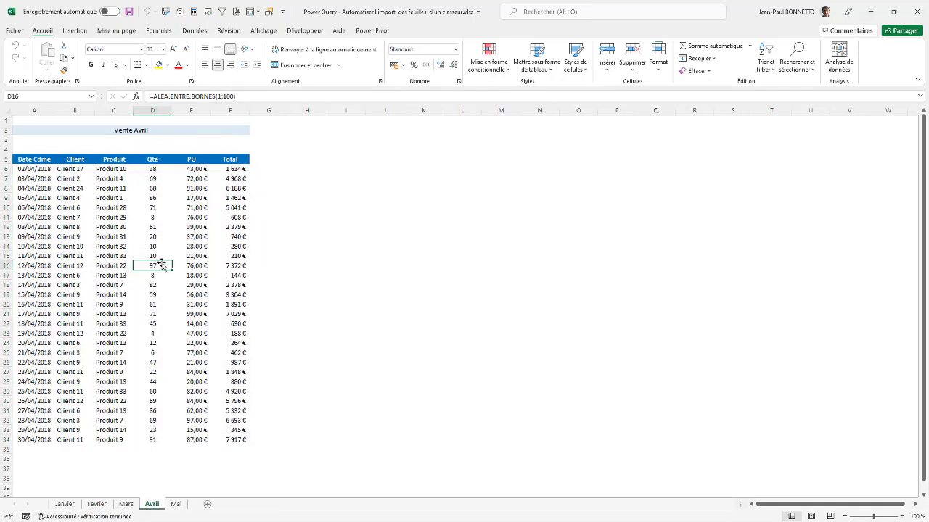
{"action": "left_click", "coordinate": [175, 505]}
{"action": "left_click", "coordinate": [73, 504]}
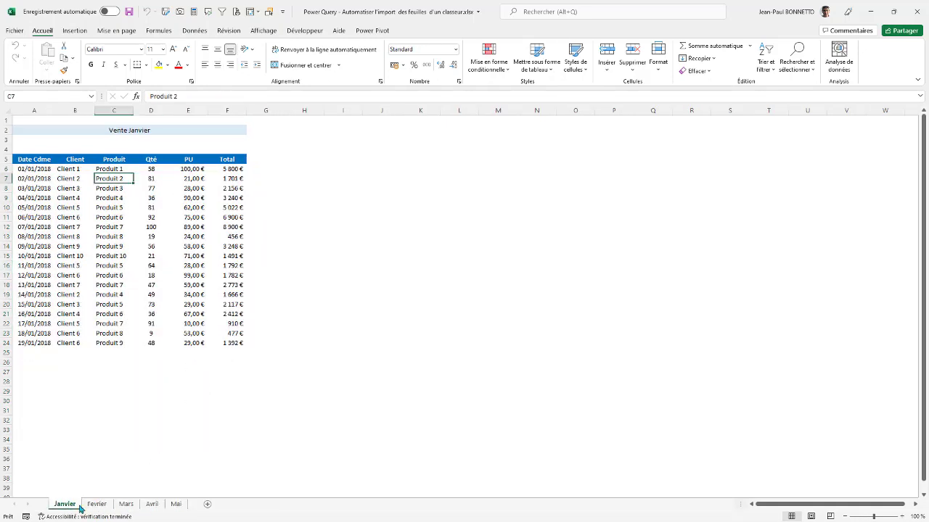
{"action": "left_click", "coordinate": [97, 504]}
{"action": "left_click", "coordinate": [126, 504]}
{"action": "left_click", "coordinate": [152, 505]}
{"action": "left_click", "coordinate": [171, 507]}
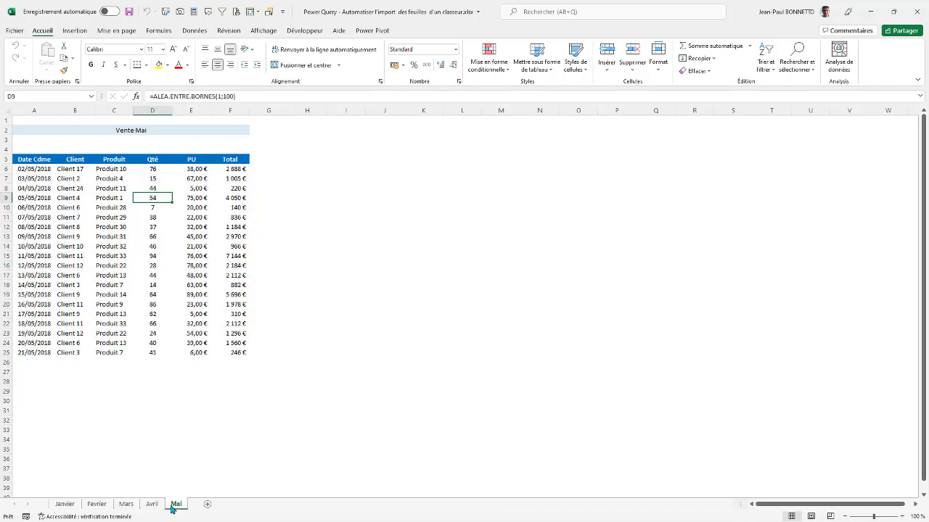
- Inspect the sales table on the Mai sheet, selecting its range from the header row down through the records
{"action": "left_click", "coordinate": [113, 206]}
{"action": "left_click", "coordinate": [98, 191]}
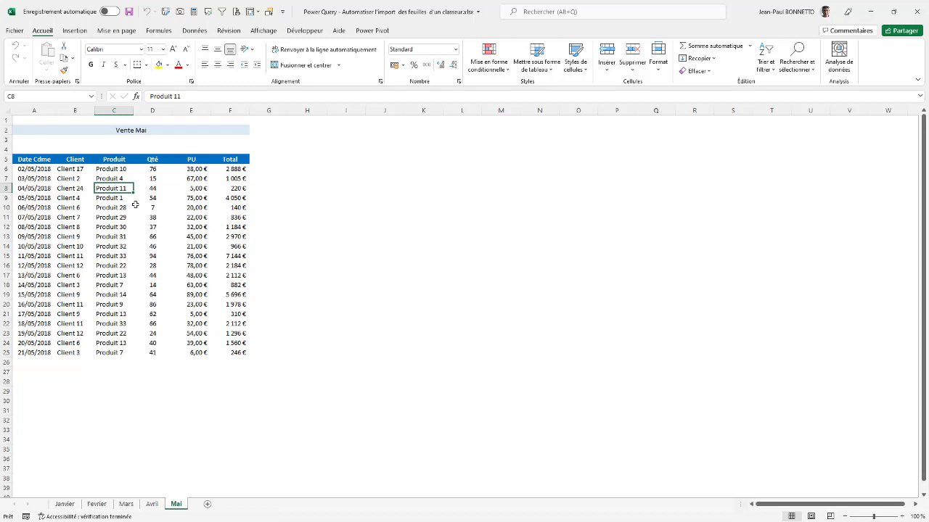
{"action": "left_click", "coordinate": [85, 185]}
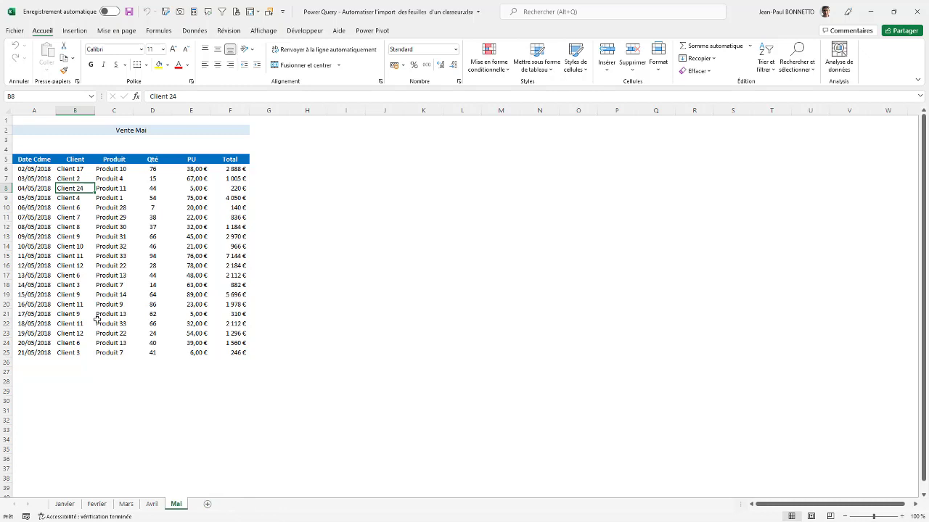
{"action": "left_click", "coordinate": [97, 264]}
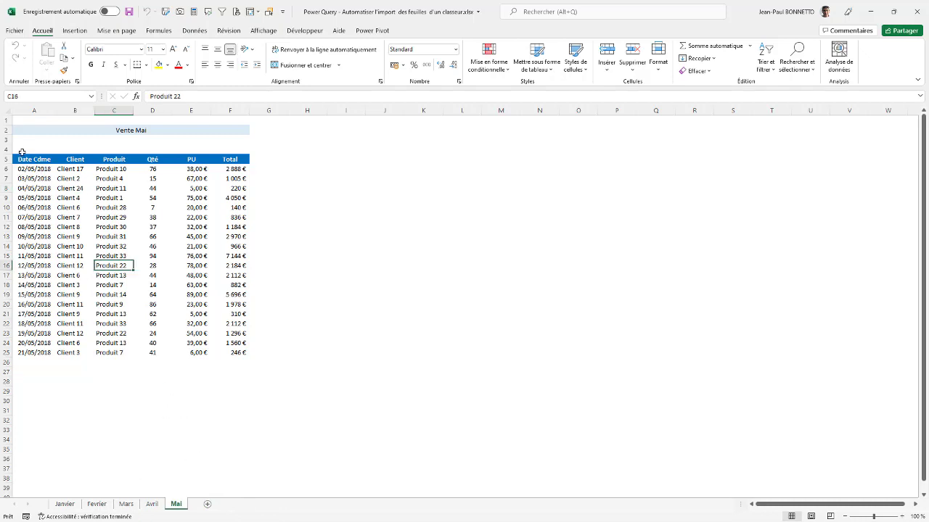
{"action": "left_click_drag", "start_coordinate": [21, 154], "coordinate": [109, 304]}
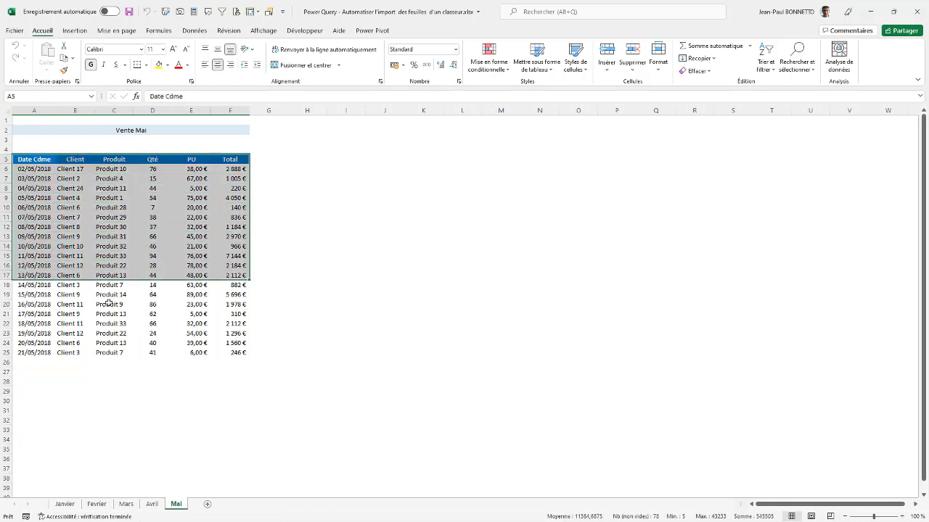
{"action": "left_click", "coordinate": [34, 208]}
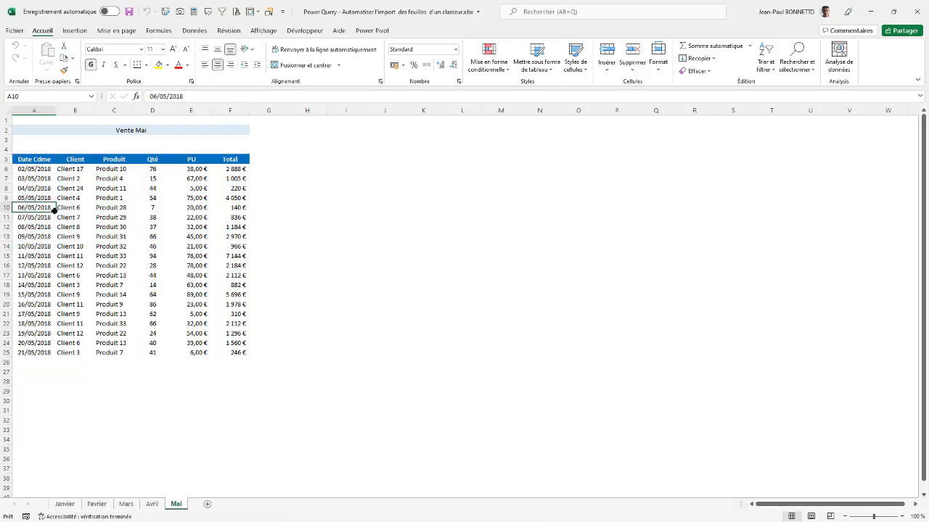
- View the options of the Consolidate command and close its dialog without consolidating anything
{"action": "left_click", "coordinate": [194, 30]}
{"action": "left_click", "coordinate": [680, 46]}
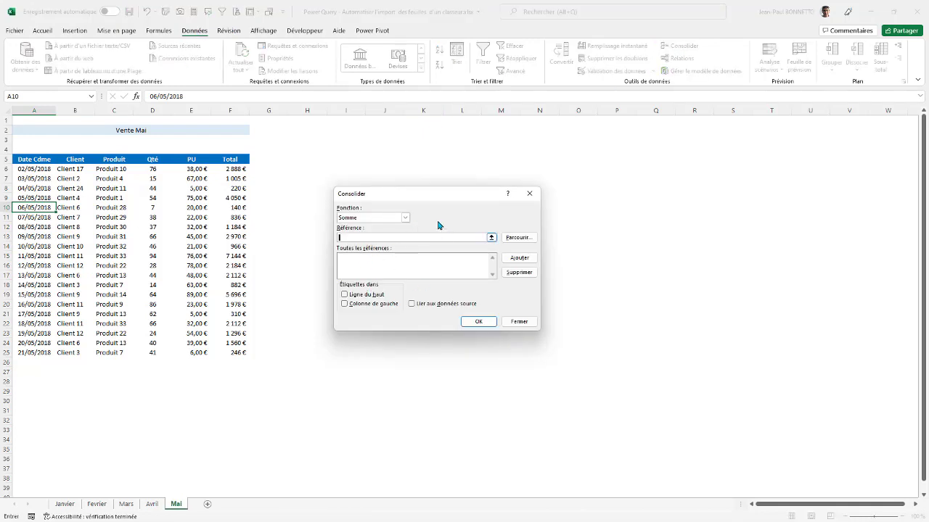
{"action": "left_click", "coordinate": [530, 193]}
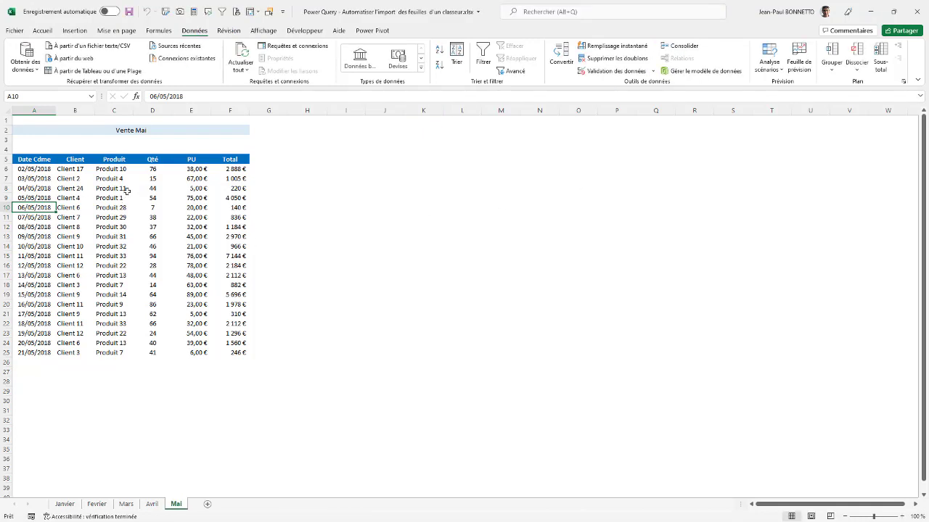
{"action": "left_click_drag", "start_coordinate": [127, 192], "coordinate": [127, 198]}
{"action": "left_click", "coordinate": [301, 189]}
{"action": "left_click", "coordinate": [106, 197]}
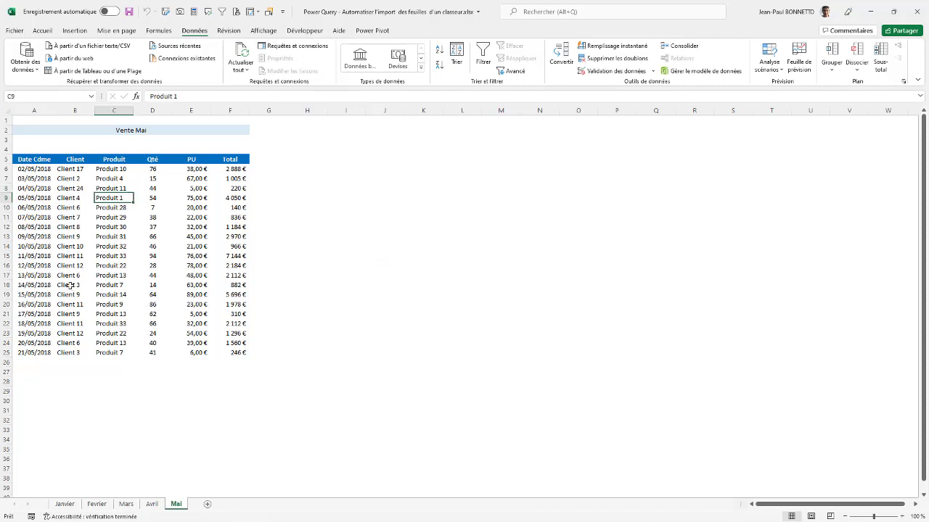
- Compare the Janvier, Mai, Fevrier and Mars sheets again as data sources
{"action": "left_click", "coordinate": [65, 505]}
{"action": "left_click", "coordinate": [174, 506]}
{"action": "left_click", "coordinate": [65, 506]}
{"action": "left_click", "coordinate": [97, 506]}
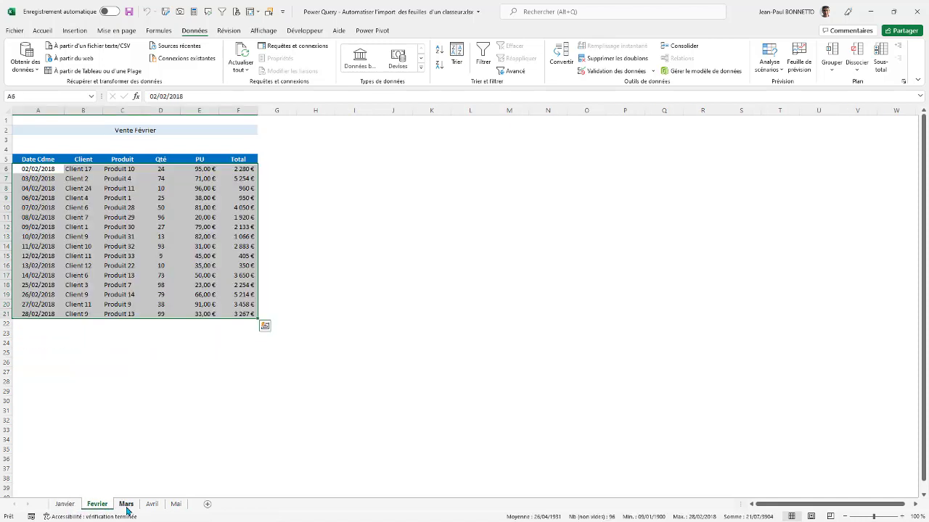
{"action": "left_click", "coordinate": [126, 506]}
{"action": "left_click", "coordinate": [121, 190]}
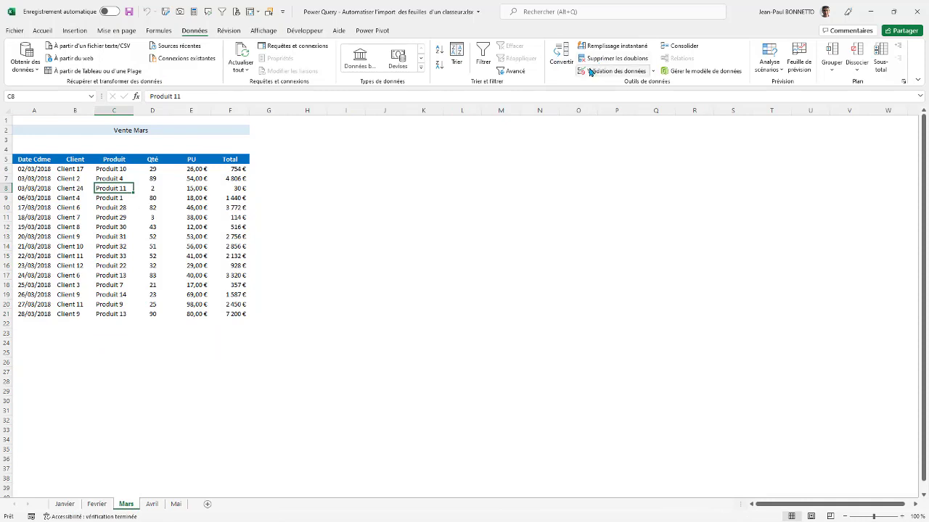
- Look at the Format as Table command with the Mars sales data active
{"action": "left_click", "coordinate": [44, 31]}
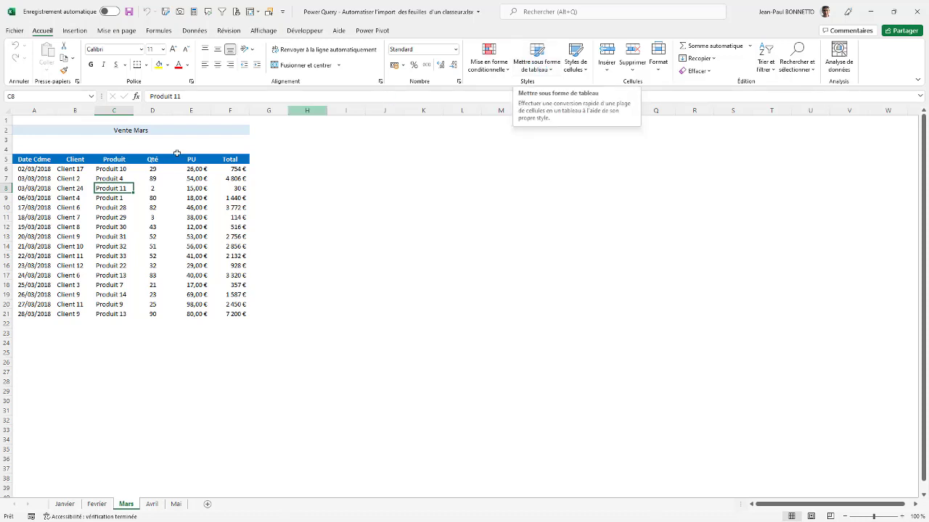
{"action": "left_click", "coordinate": [61, 197]}
{"action": "left_click", "coordinate": [49, 179]}
{"action": "left_click", "coordinate": [115, 188]}
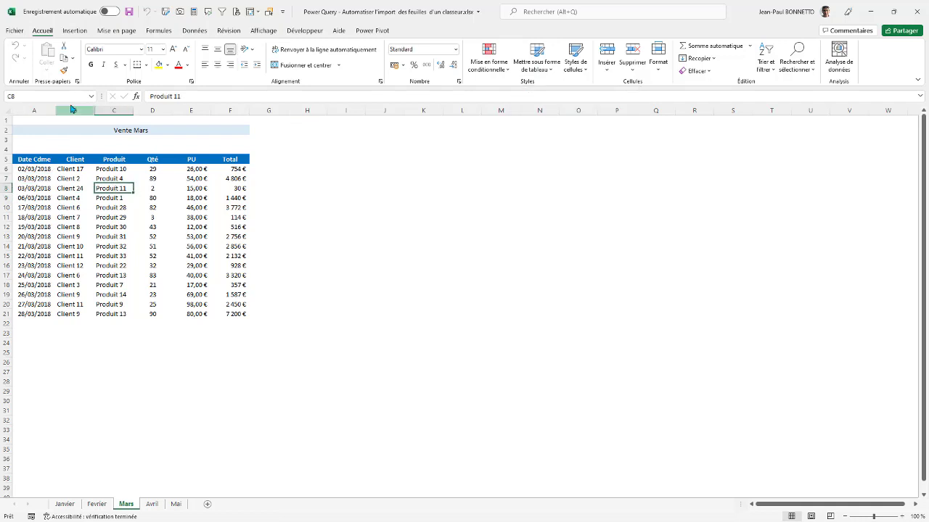
- Check the workbook for named ranges in the Name Box list and the Name Manager
{"action": "left_click", "coordinate": [92, 97]}
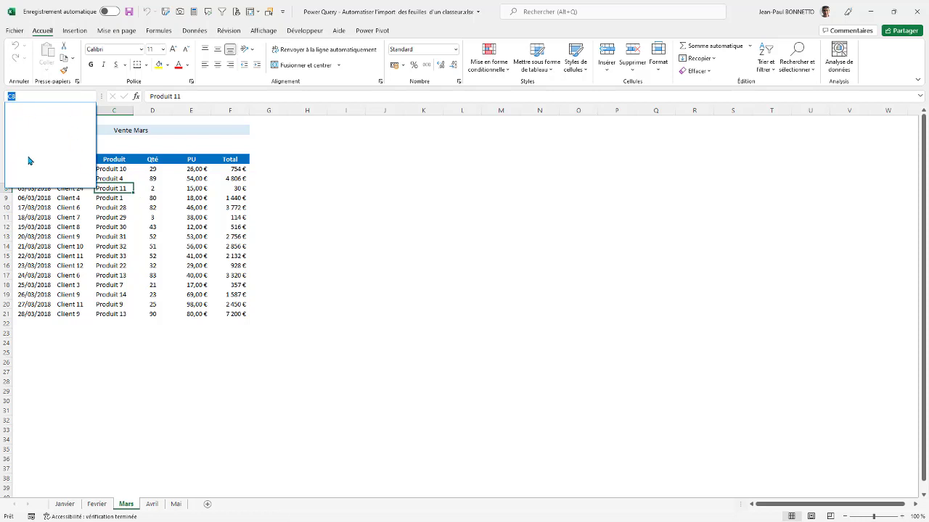
{"action": "key", "text": "Escape"}
{"action": "left_click", "coordinate": [160, 31]}
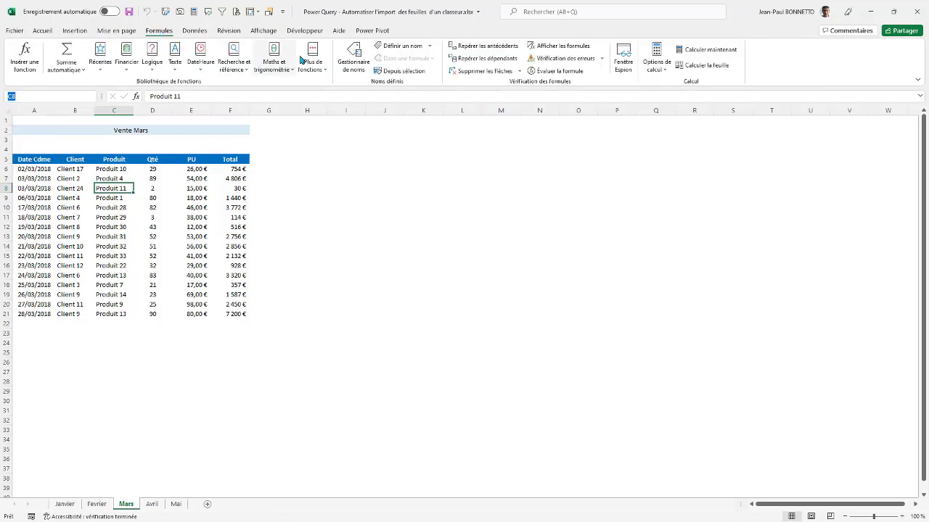
{"action": "left_click", "coordinate": [354, 58]}
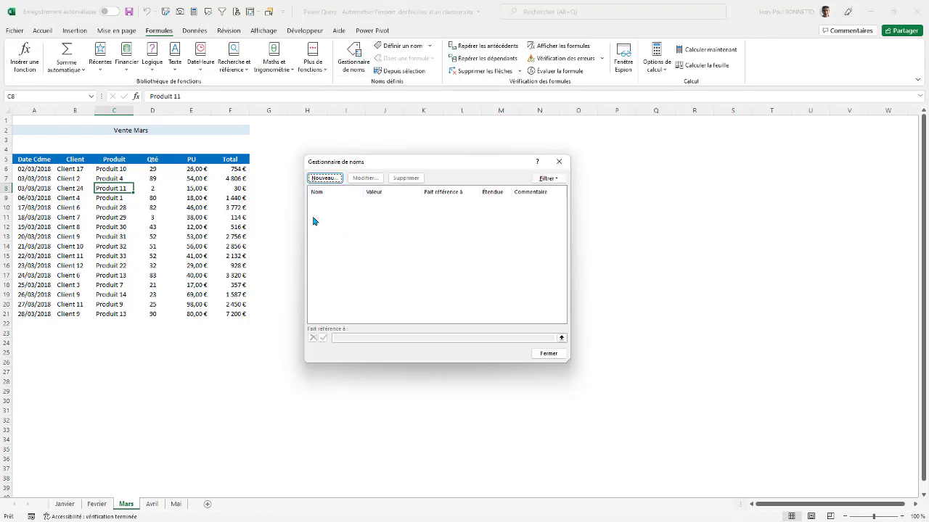
{"action": "left_click", "coordinate": [559, 161]}
{"action": "left_click", "coordinate": [80, 227]}
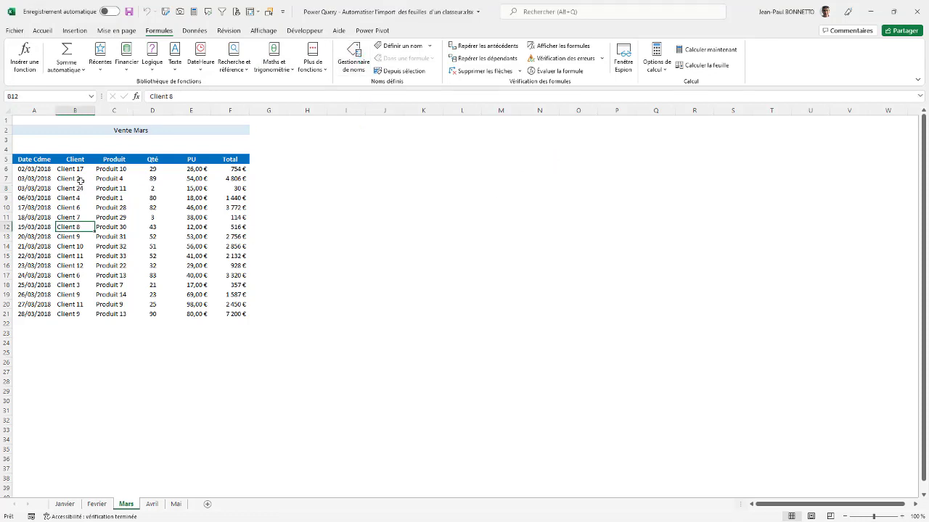
{"action": "left_click", "coordinate": [79, 180]}
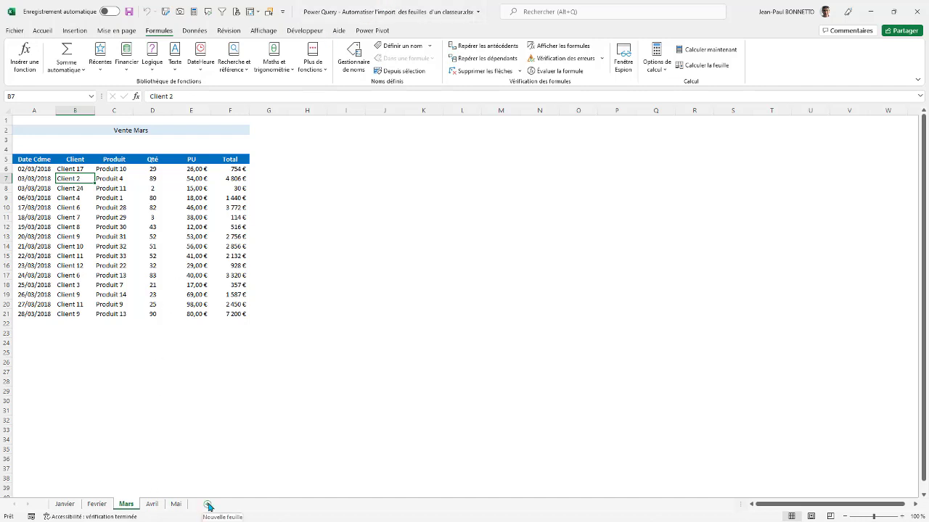
{"action": "left_click", "coordinate": [135, 217]}
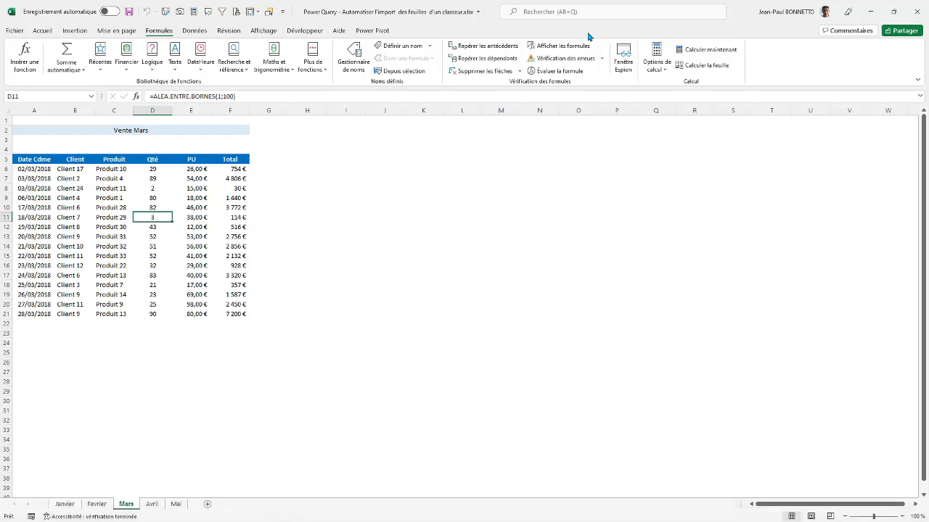
- Close the monthly sales workbook and review the stated objective on the Consigne sheet of the corrected workbook
{"action": "left_click", "coordinate": [916, 12]}
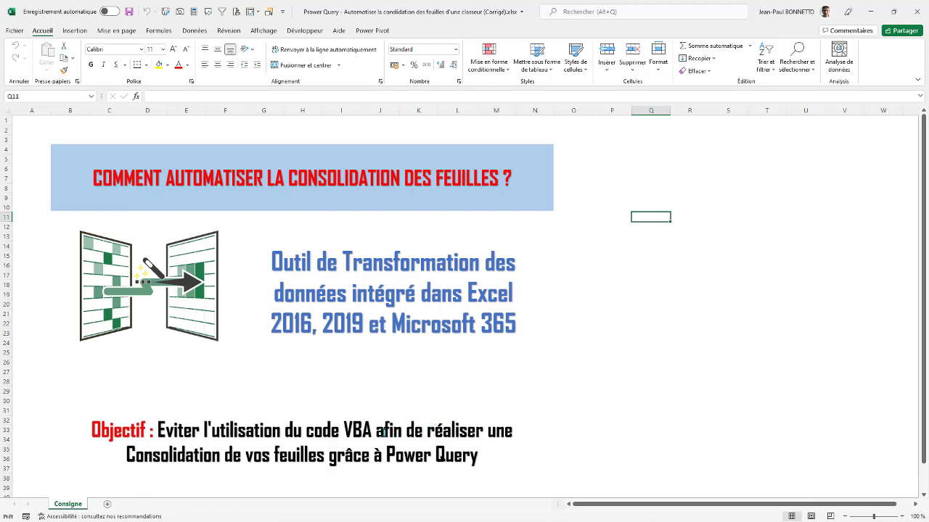
{"action": "left_click_drag", "start_coordinate": [344, 431], "coordinate": [405, 431]}
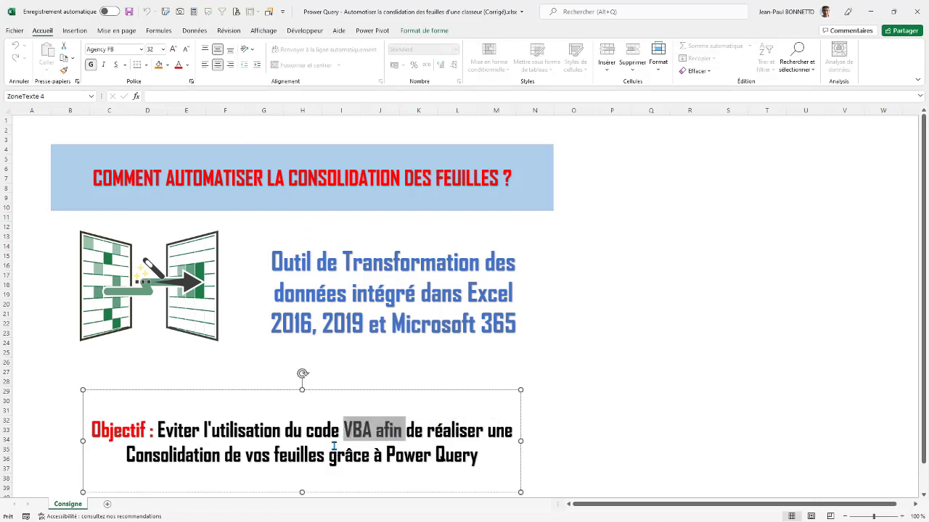
{"action": "left_click", "coordinate": [406, 370]}
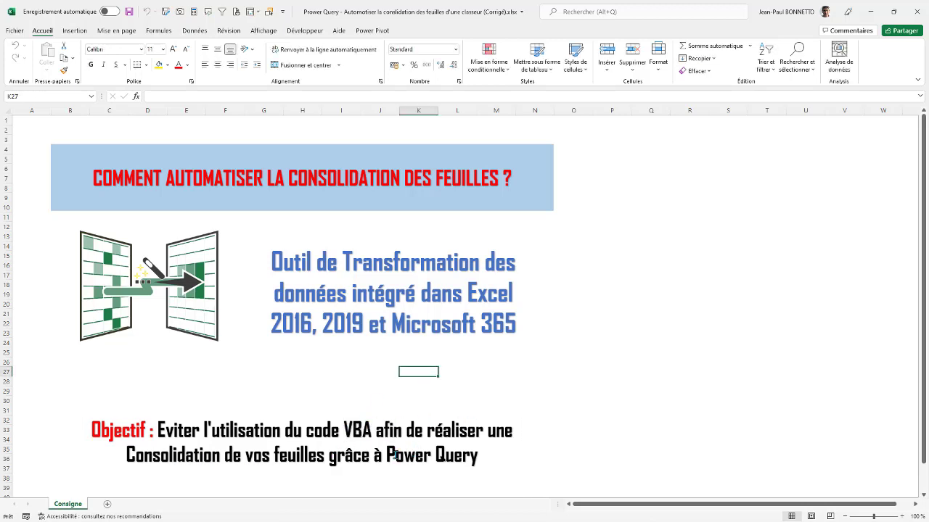
{"action": "left_click", "coordinate": [477, 369]}
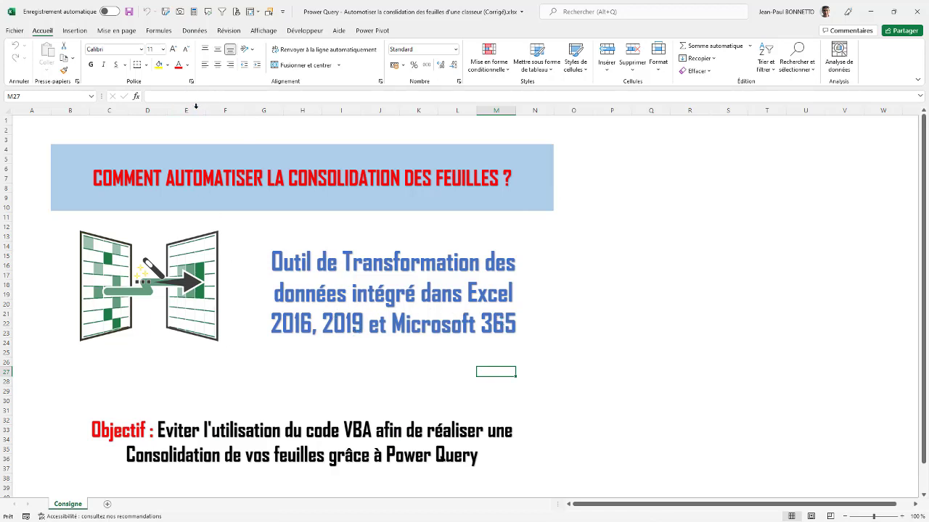
- Import the desktop file "Power Query - Automatiser l'import des feuilles d'un classeur.xlsx" as an Excel workbook data source
{"action": "left_click", "coordinate": [194, 31]}
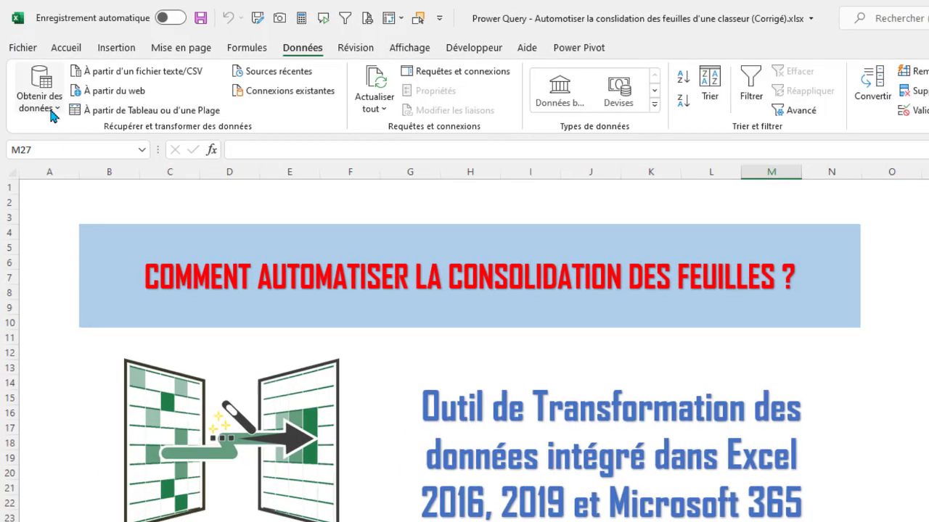
{"action": "left_click", "coordinate": [29, 70]}
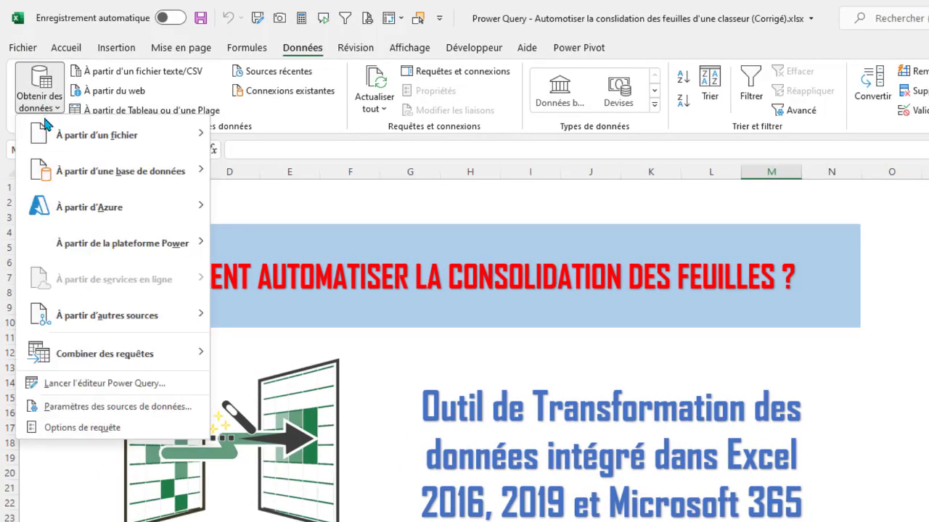
{"action": "mouse_move", "coordinate": [65, 141]}
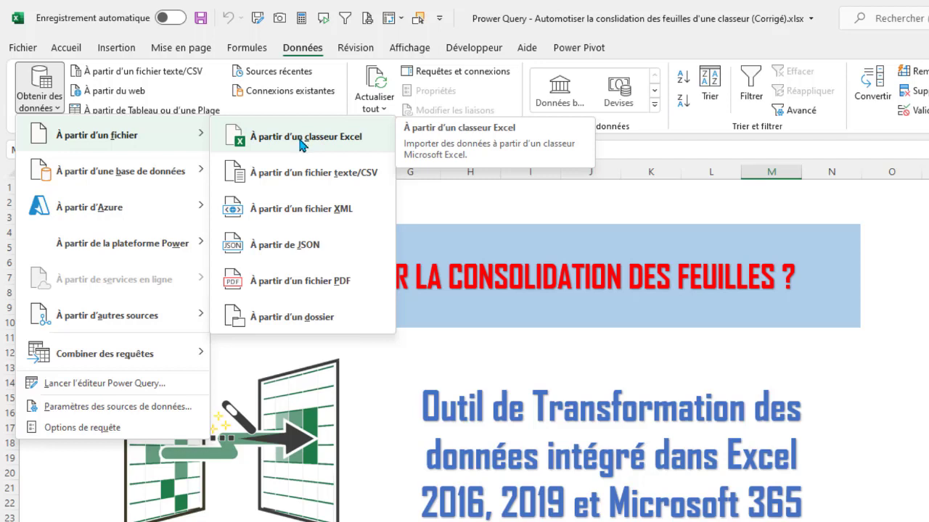
{"action": "left_click", "coordinate": [299, 143]}
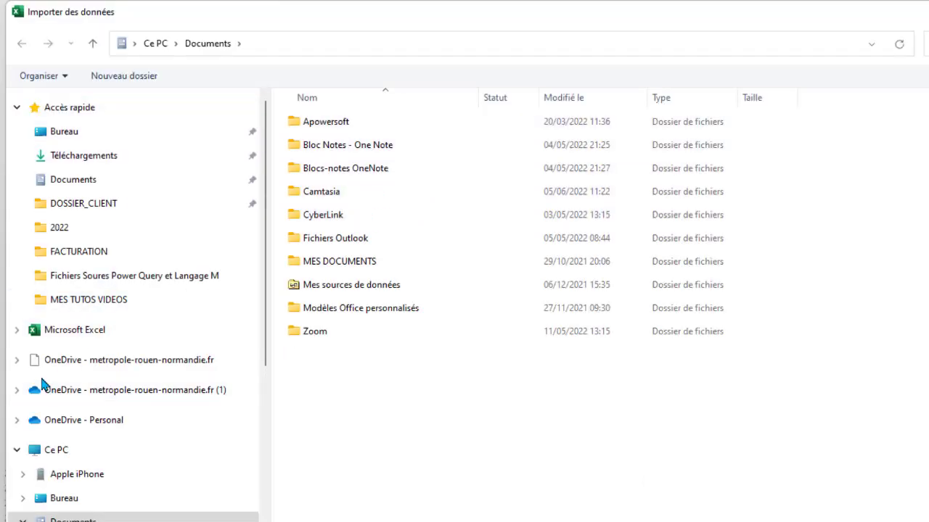
{"action": "left_click", "coordinate": [63, 499]}
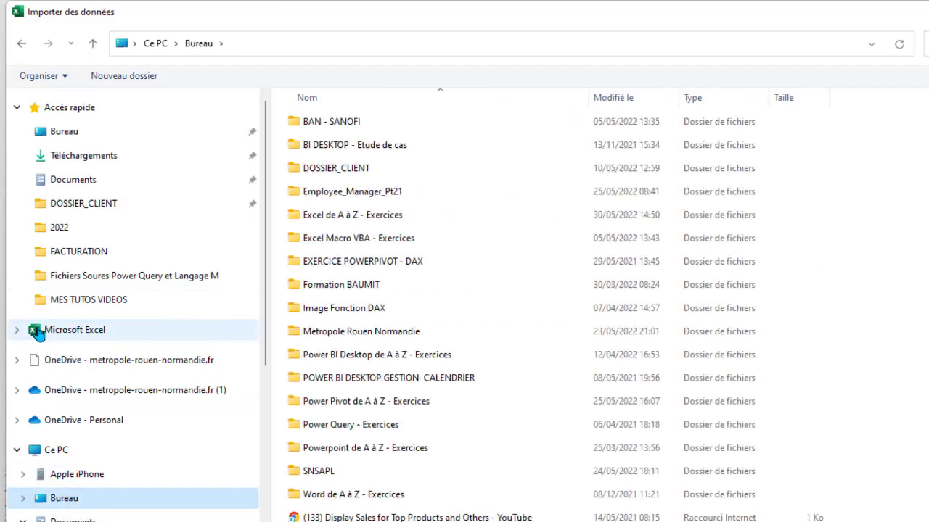
{"action": "scroll", "coordinate": [388, 307], "scroll_direction": "down", "scroll_amount": 5}
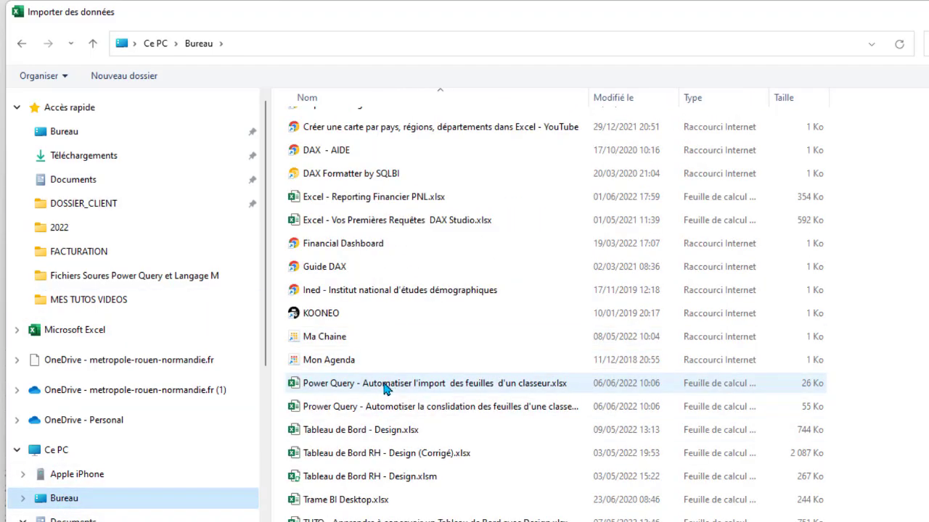
{"action": "left_click", "coordinate": [352, 387]}
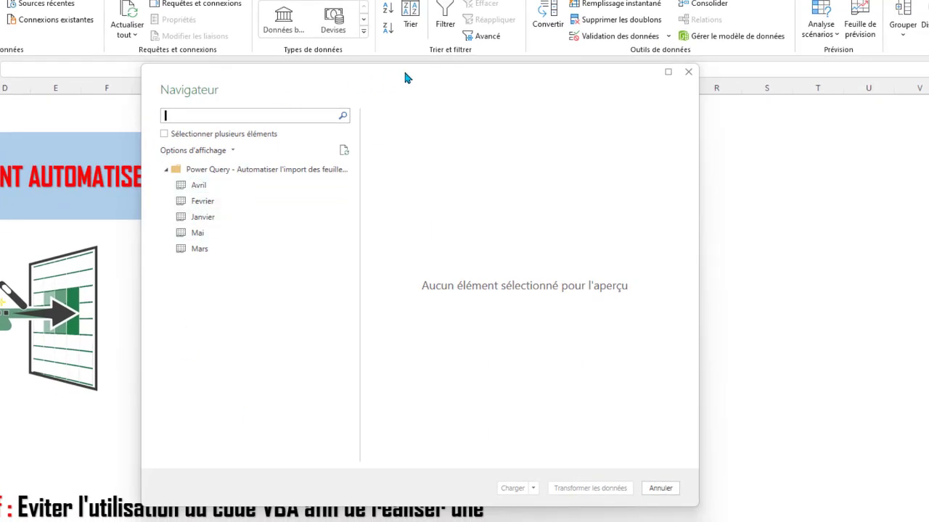
- Enable multiple item selection in the Navigator, select the Janvier sheet and load it into the Power Query Editor for transformation
{"action": "left_click_drag", "start_coordinate": [407, 78], "coordinate": [263, 74]}
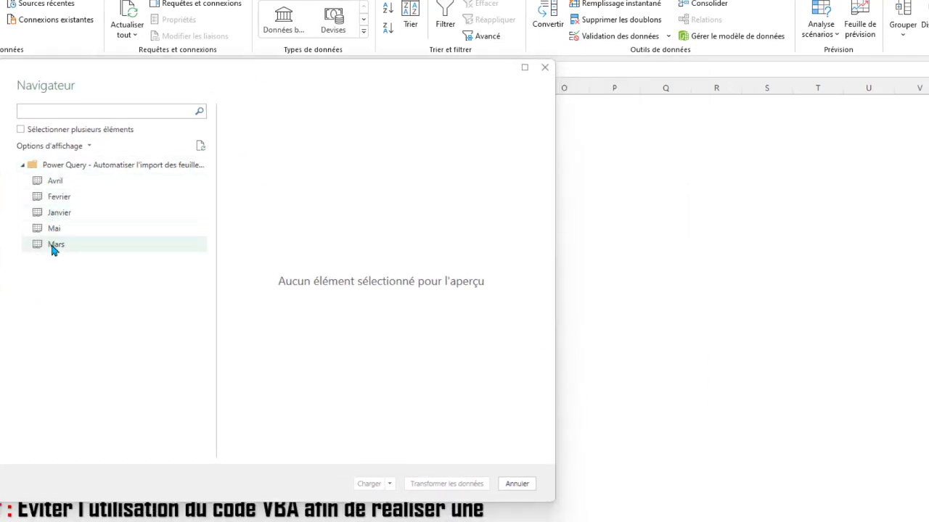
{"action": "left_click", "coordinate": [21, 131]}
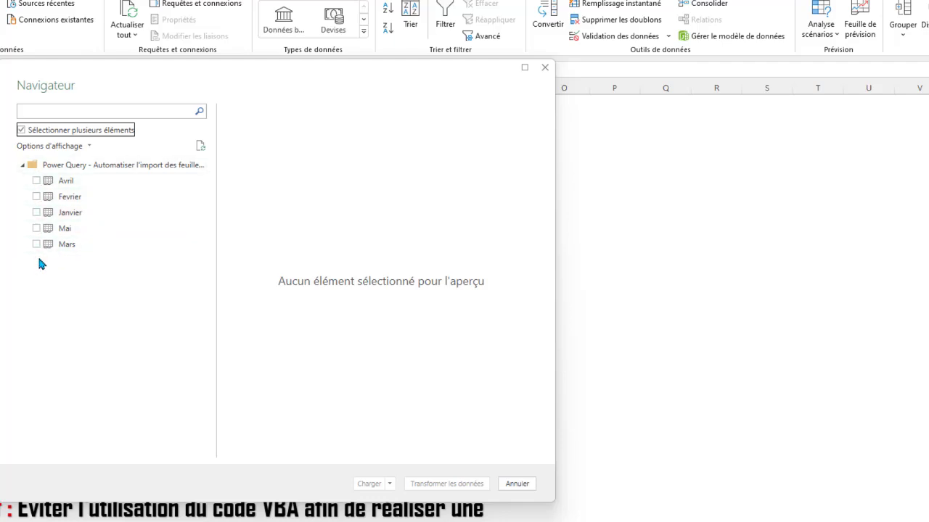
{"action": "left_click", "coordinate": [36, 212]}
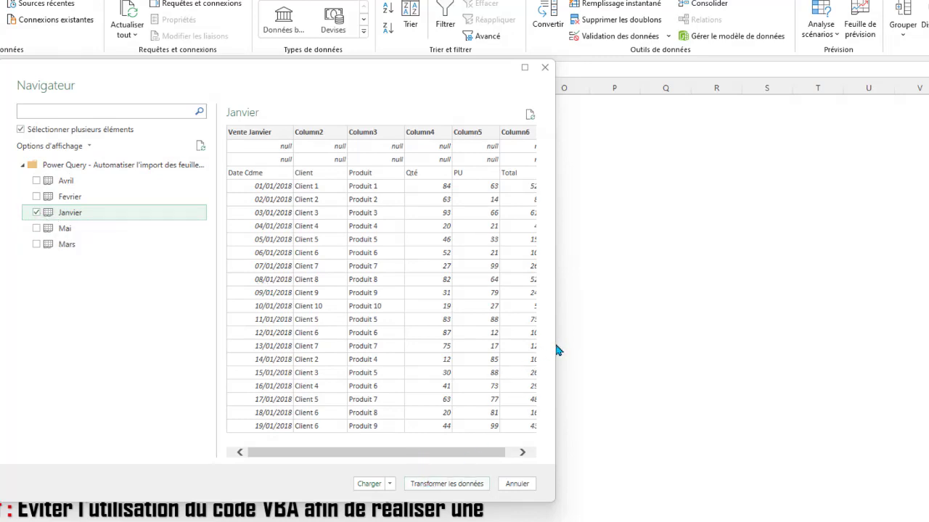
{"action": "left_click_drag", "start_coordinate": [556, 348], "coordinate": [649, 351]}
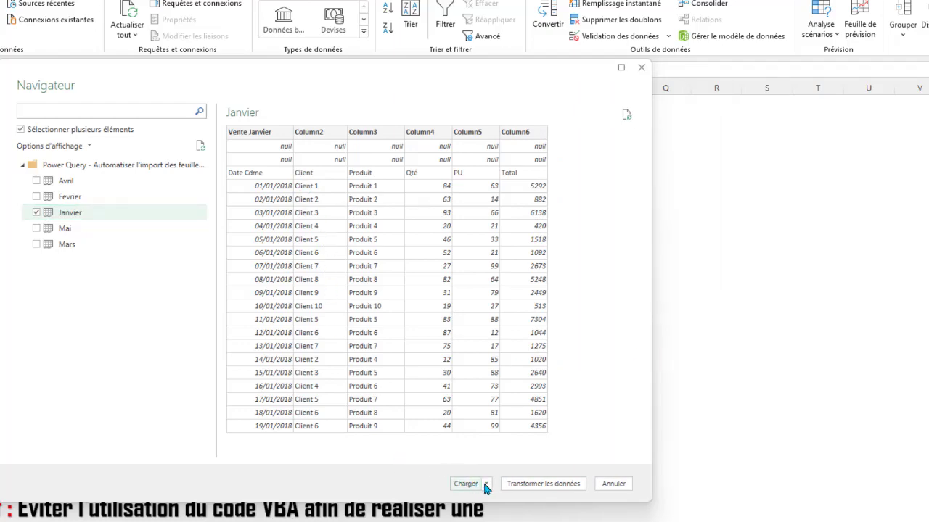
{"action": "left_click", "coordinate": [544, 485]}
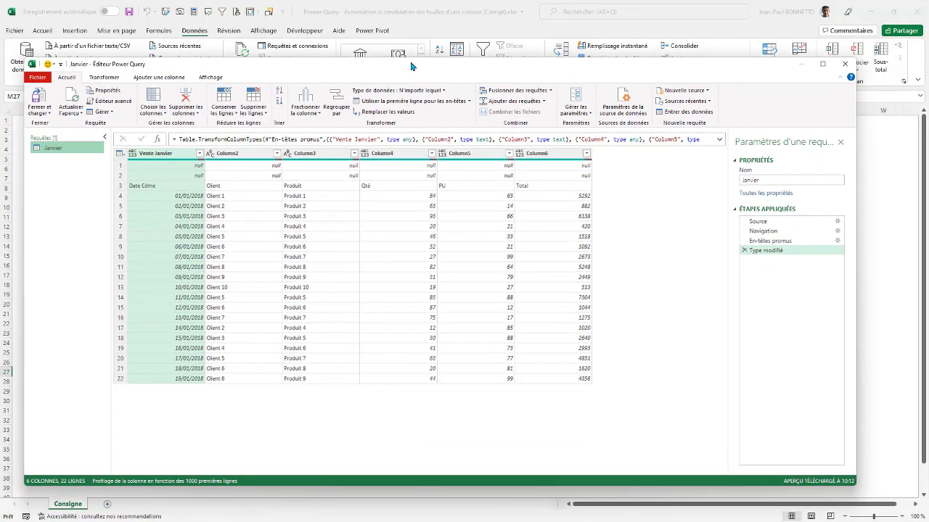
- Delete the applied steps Type modifié, En-têtes promus and Navigation from the Janvier query, keeping only Source
{"action": "left_click_drag", "start_coordinate": [413, 64], "coordinate": [437, 14]}
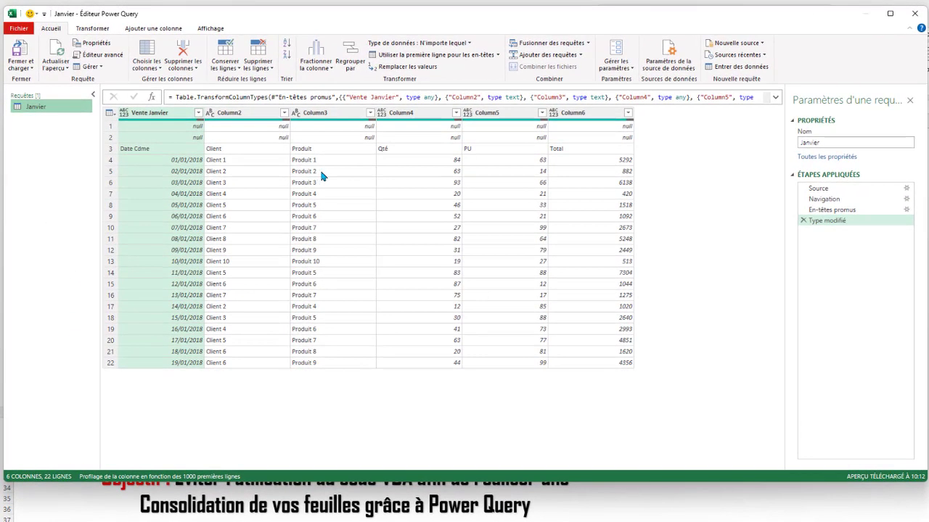
{"action": "left_click", "coordinate": [829, 141]}
{"action": "left_click", "coordinate": [804, 221]}
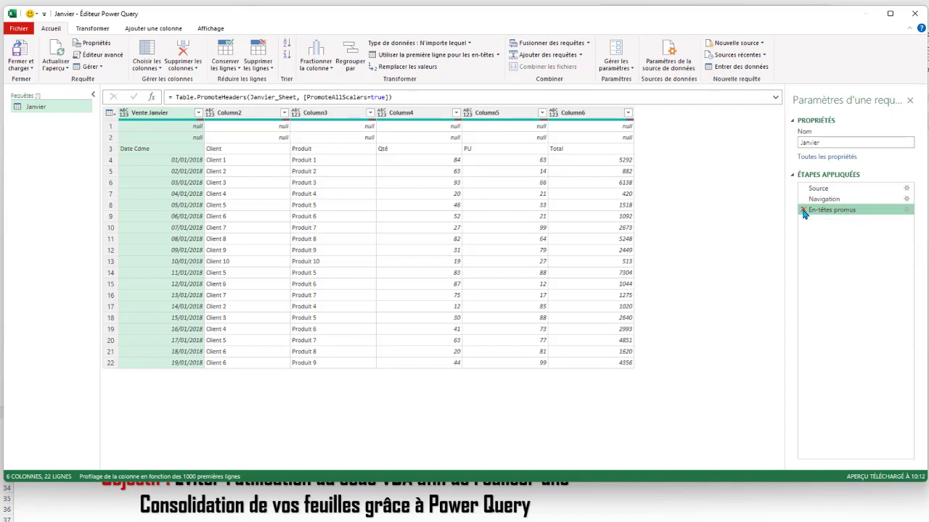
{"action": "left_click", "coordinate": [804, 210]}
{"action": "left_click", "coordinate": [803, 198]}
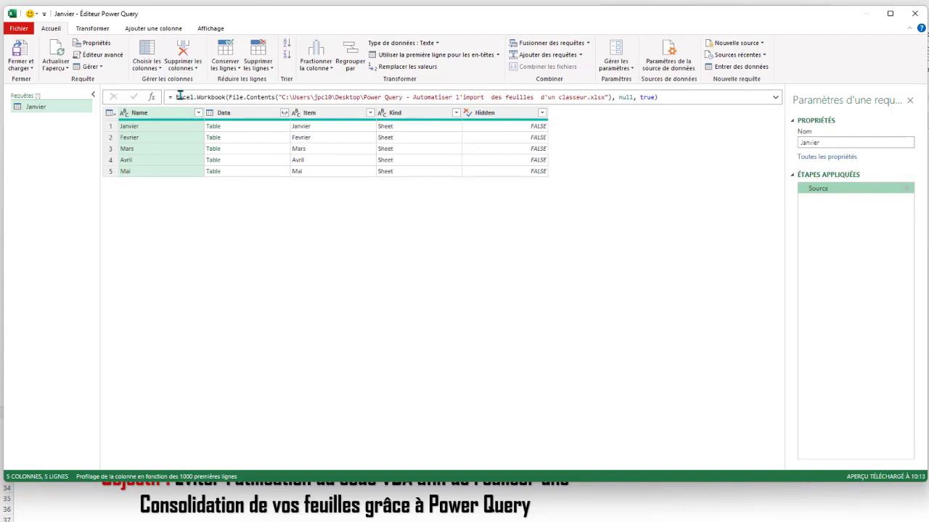
- Examine the file path in the Source formula and preview the nested Data tables for Fevrier, Mars and Avril
{"action": "left_click_drag", "start_coordinate": [174, 97], "coordinate": [609, 97]}
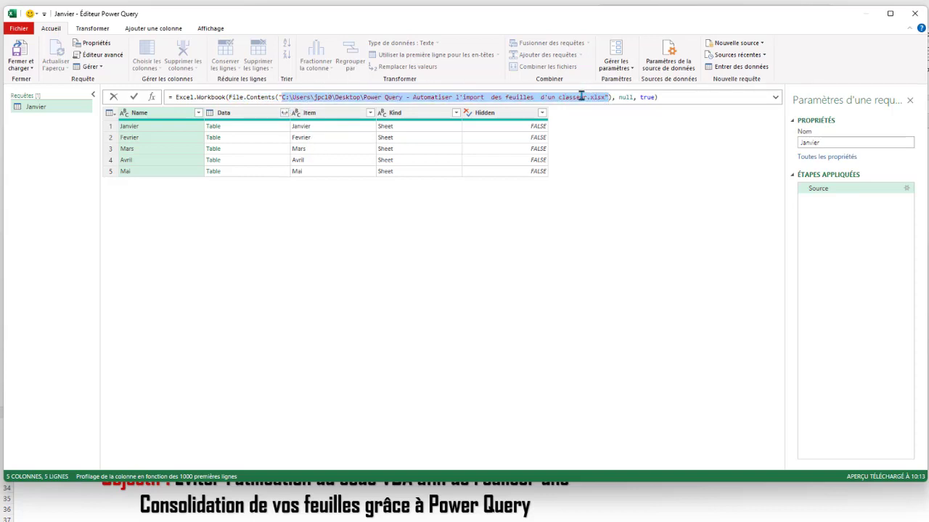
{"action": "left_click", "coordinate": [233, 210]}
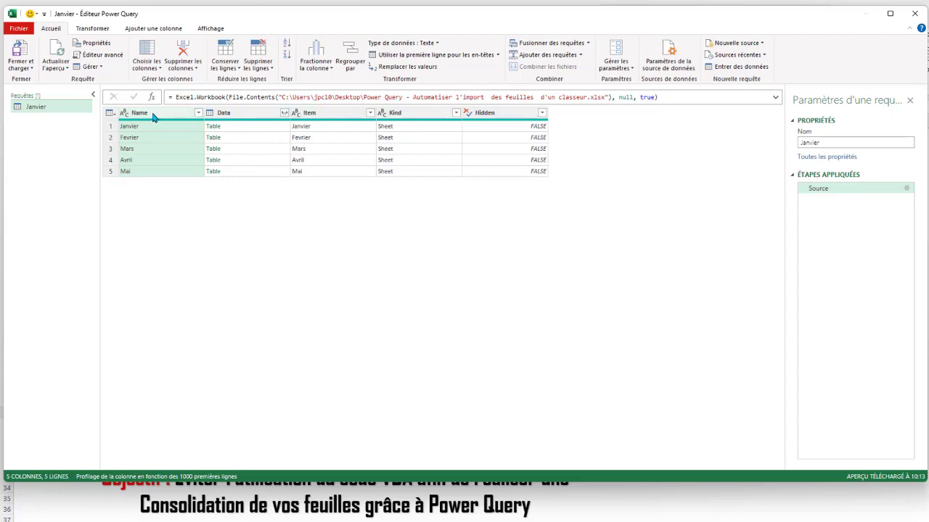
{"action": "left_click", "coordinate": [277, 138]}
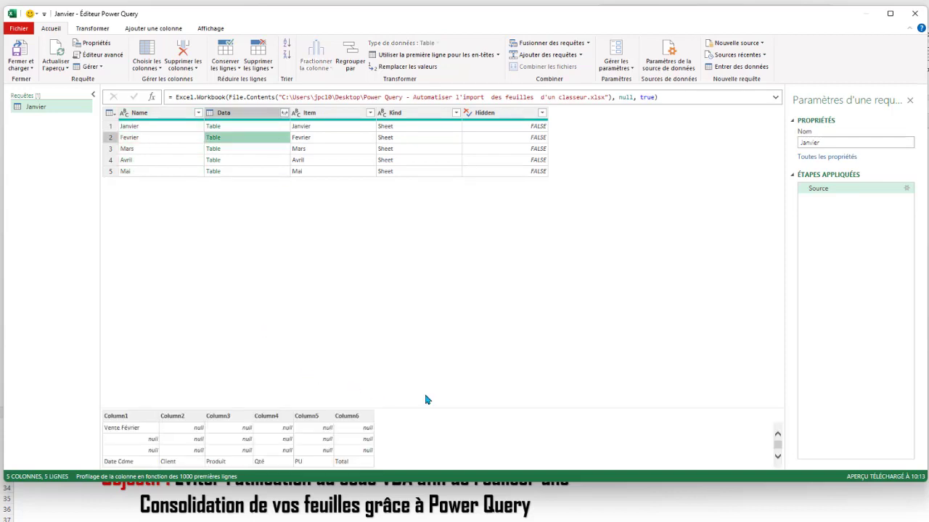
{"action": "left_click_drag", "start_coordinate": [430, 408], "coordinate": [410, 226]}
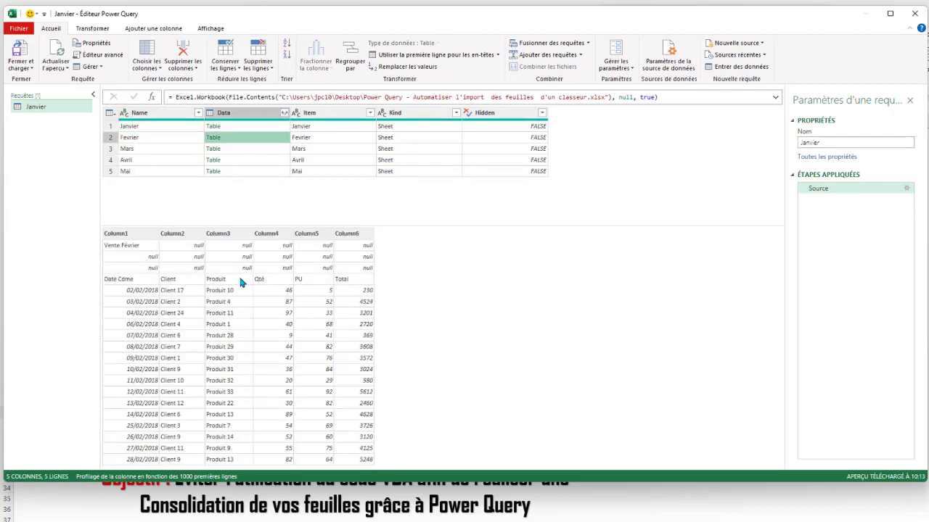
{"action": "left_click", "coordinate": [268, 149]}
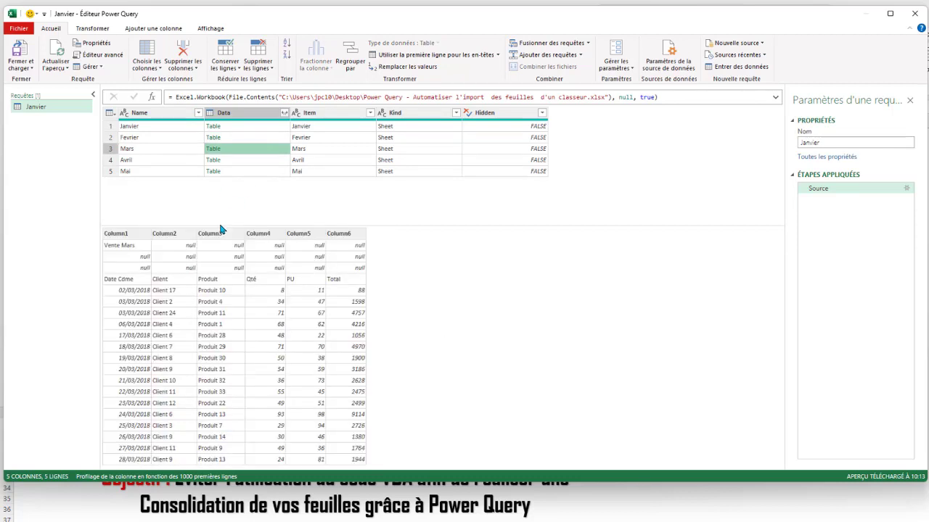
{"action": "left_click", "coordinate": [261, 158]}
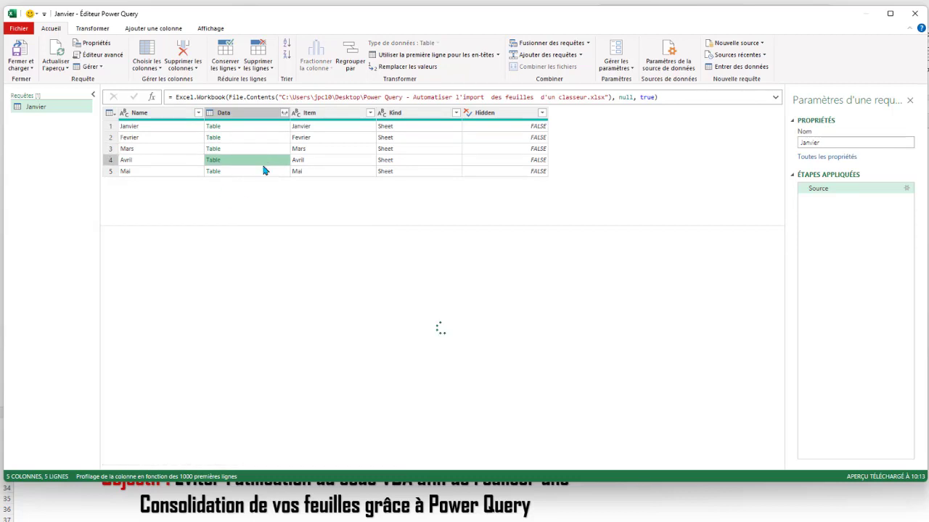
- Keep only the Data and Name columns of the query and remove all the other columns
{"action": "left_click", "coordinate": [240, 114]}
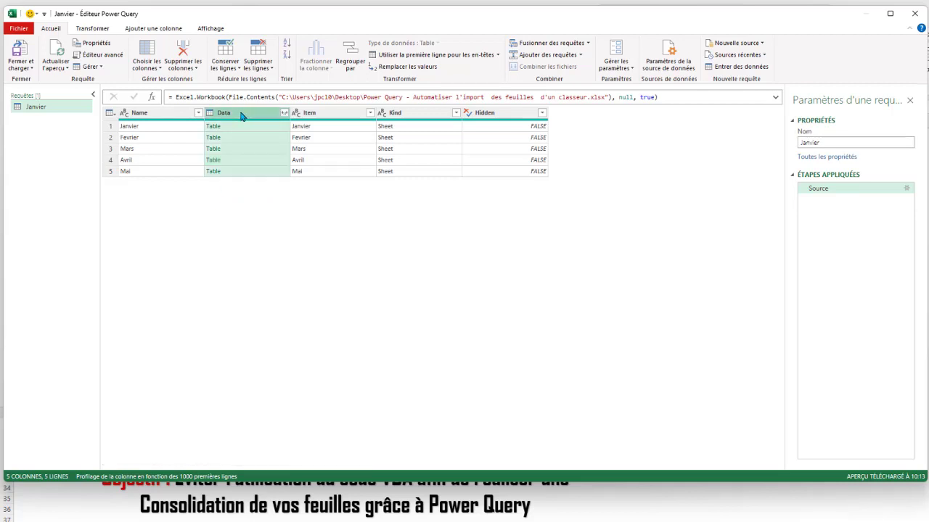
{"action": "left_click", "coordinate": [151, 114], "text": "ctrl"}
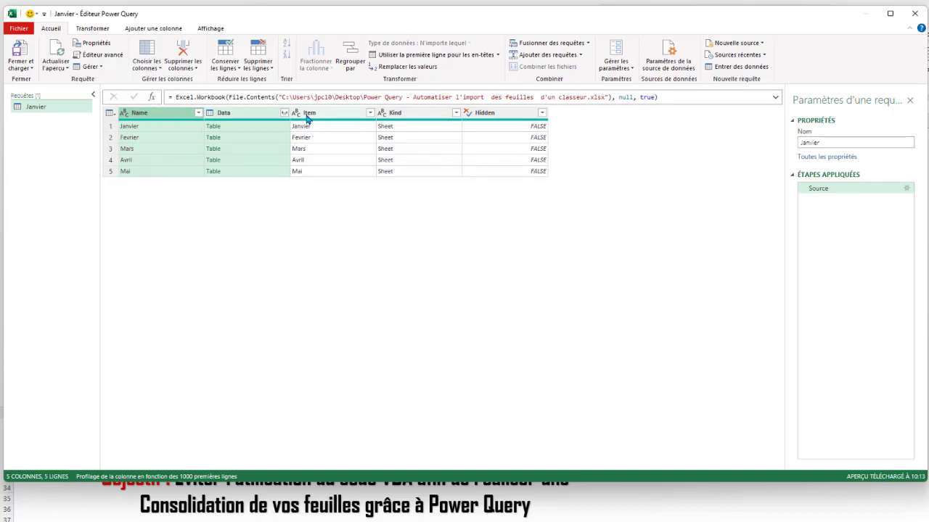
{"action": "right_click", "coordinate": [174, 117]}
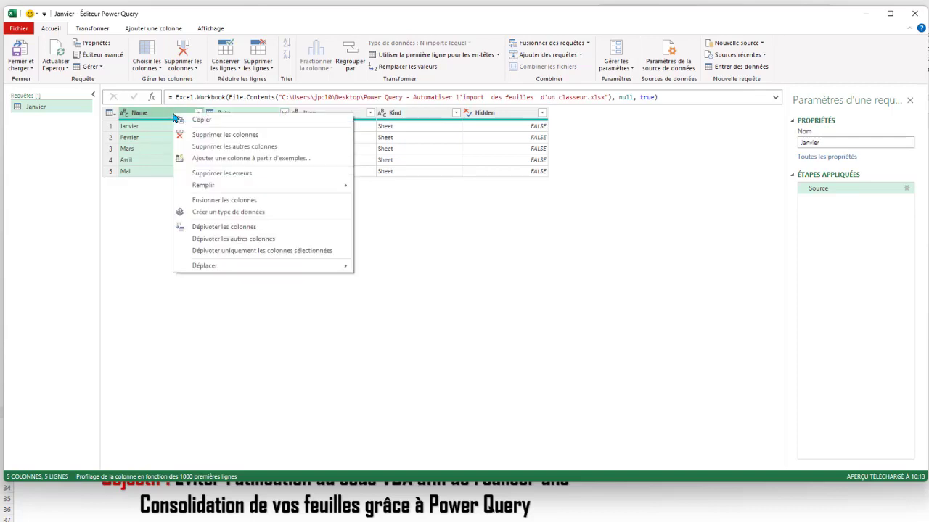
{"action": "left_click", "coordinate": [225, 152]}
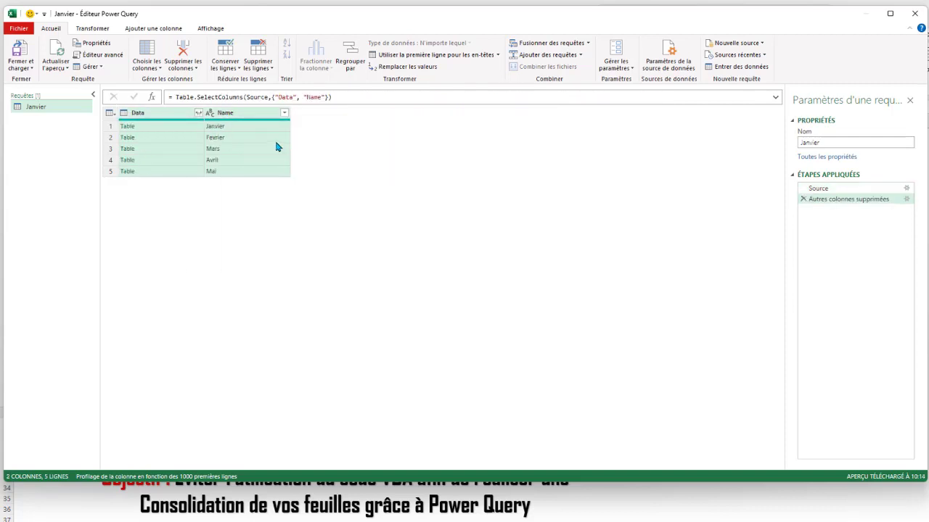
- Expand the Data column into Column1 to Column6 without using the original column name as a prefix
{"action": "left_click", "coordinate": [168, 115]}
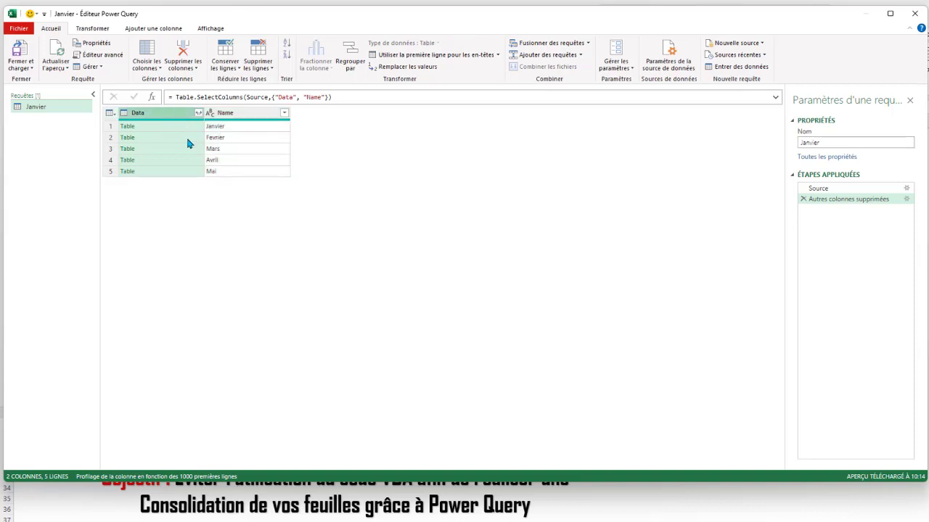
{"action": "left_click", "coordinate": [187, 140]}
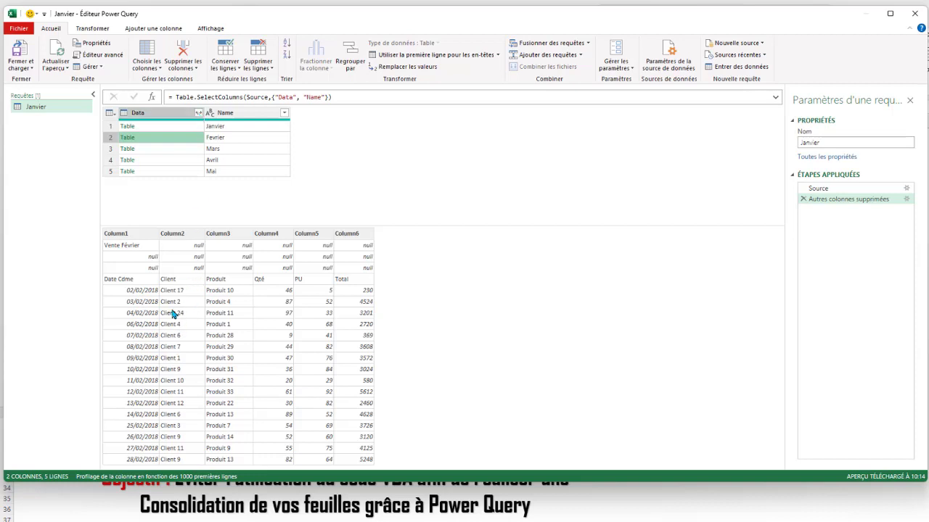
{"action": "left_click", "coordinate": [198, 114]}
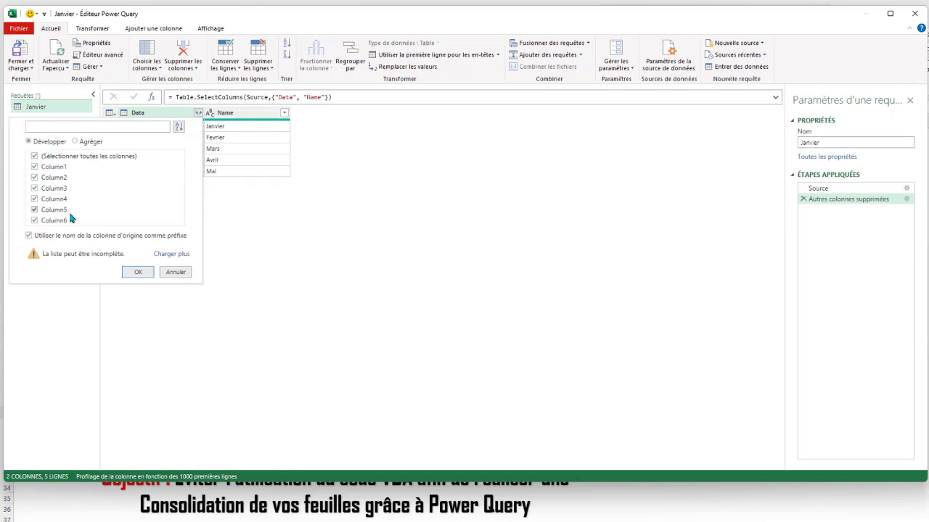
{"action": "left_click", "coordinate": [37, 239]}
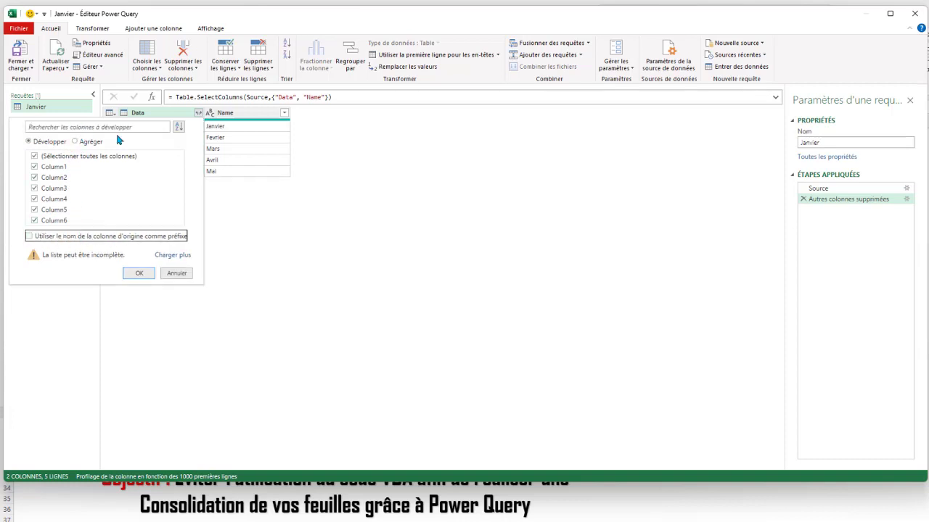
{"action": "left_click", "coordinate": [140, 274]}
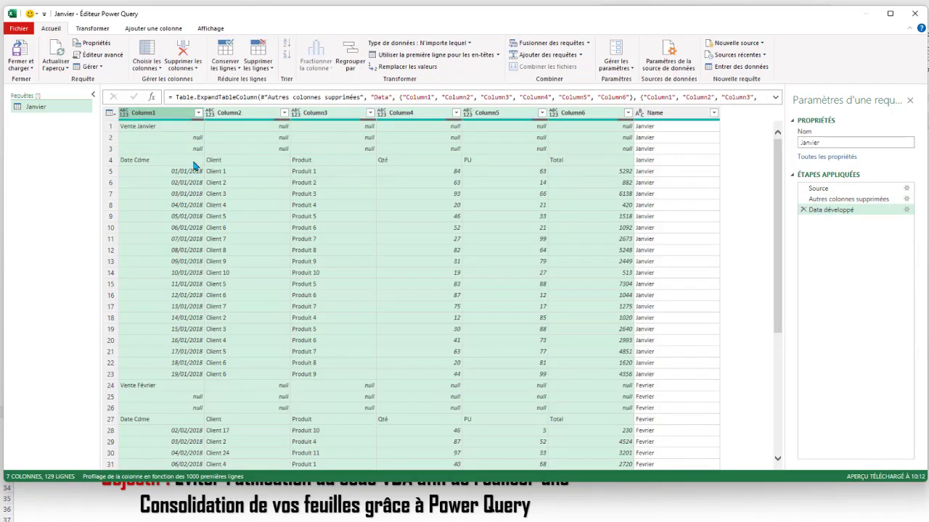
- Check the expanded monthly rows and rename the query as ConsolidationVente
{"action": "scroll", "coordinate": [196, 250], "scroll_direction": "down", "scroll_amount": 6}
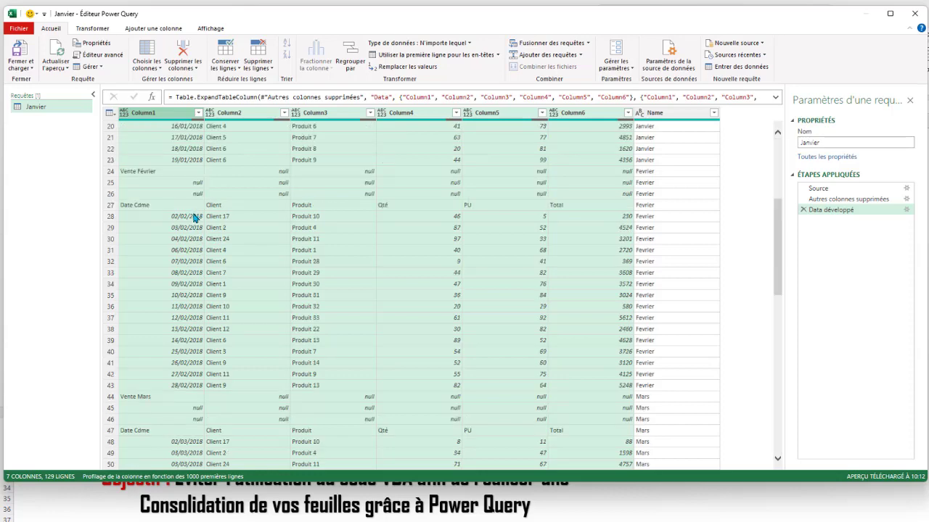
{"action": "scroll", "coordinate": [190, 240], "scroll_direction": "down", "scroll_amount": 16}
{"action": "scroll", "coordinate": [185, 236], "scroll_direction": "down", "scroll_amount": 10}
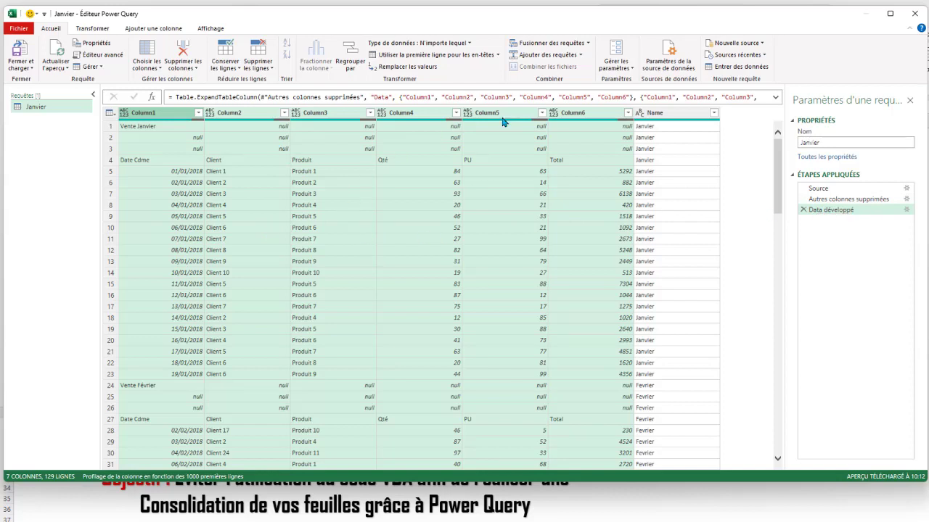
{"action": "left_click_drag", "start_coordinate": [828, 142], "coordinate": [729, 156]}
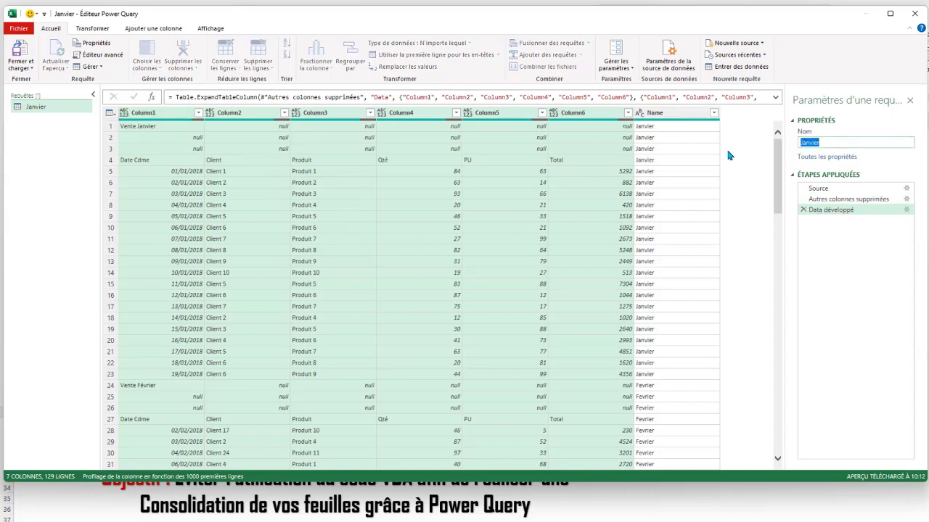
{"action": "type", "text": "ConsolidationVente"}
{"action": "key", "text": "Return"}
{"action": "scroll", "coordinate": [268, 221], "scroll_direction": "down", "scroll_amount": 6}
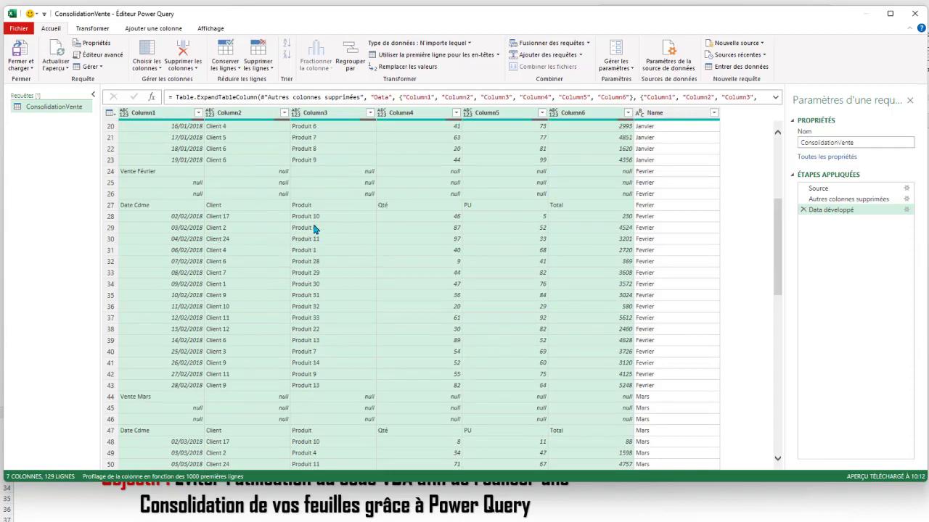
{"action": "scroll", "coordinate": [245, 127], "scroll_direction": "up", "scroll_amount": 6}
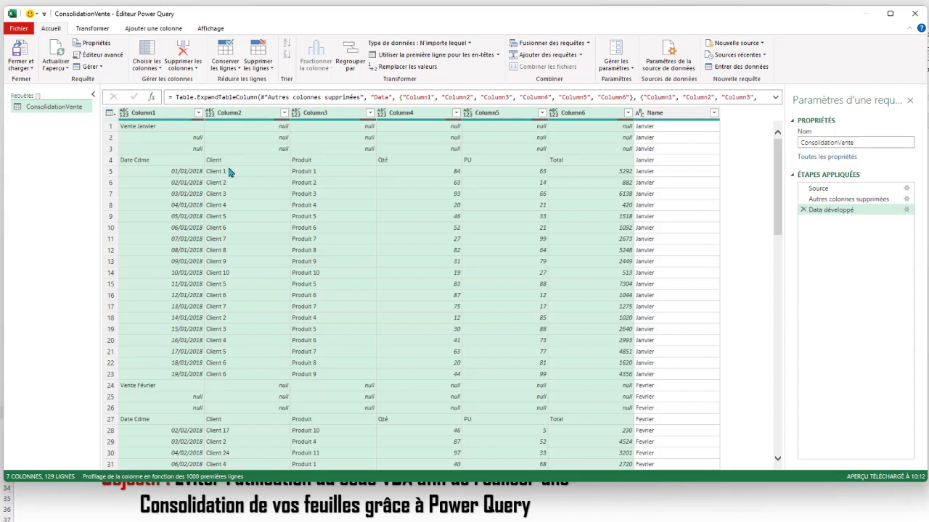
- Remove the top 3 rows of the expanded query
{"action": "left_click", "coordinate": [267, 129]}
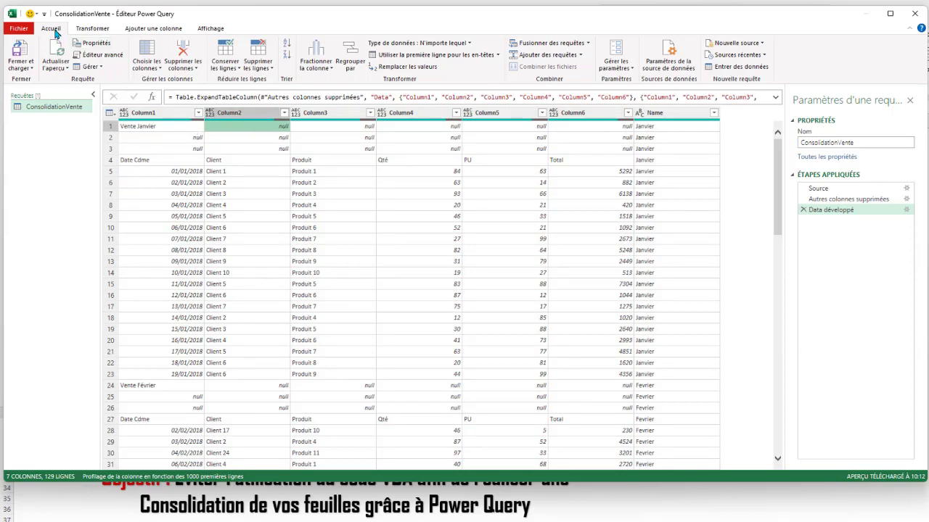
{"action": "left_click", "coordinate": [270, 69]}
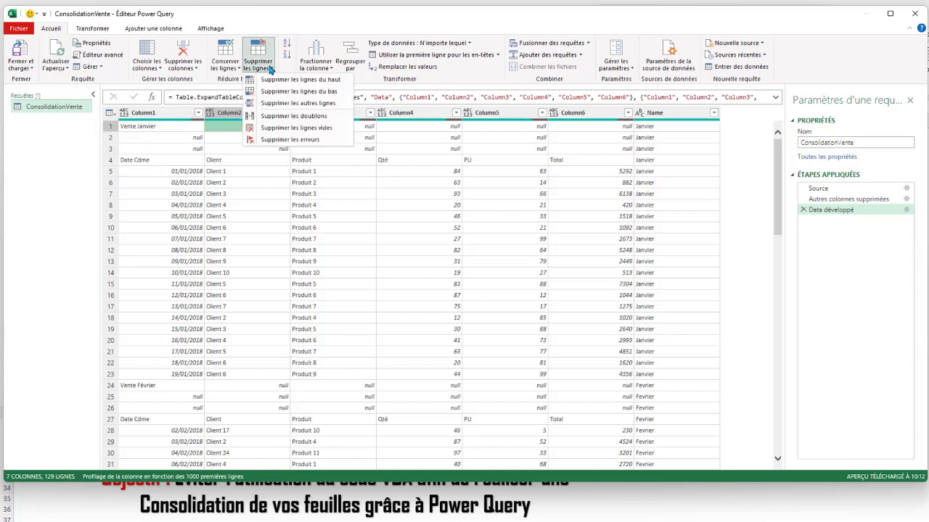
{"action": "left_click", "coordinate": [294, 80]}
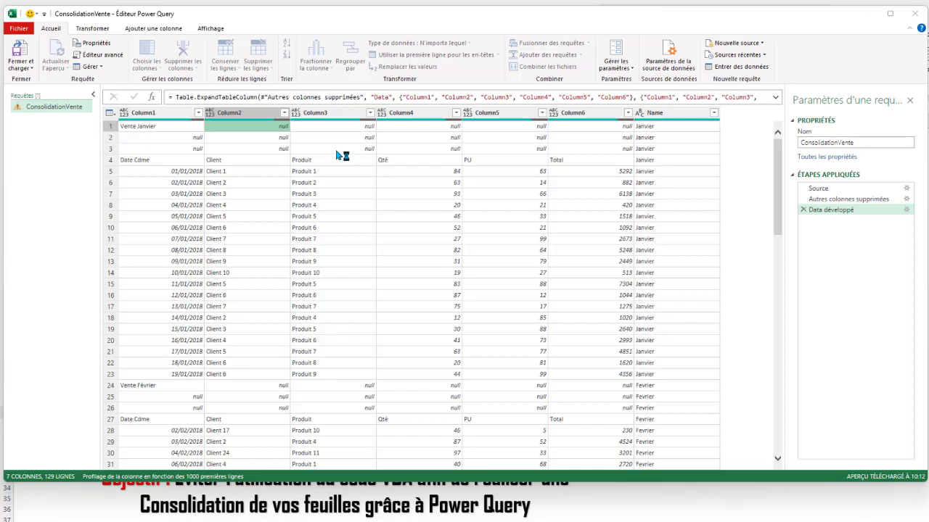
{"action": "left_click", "coordinate": [384, 294]}
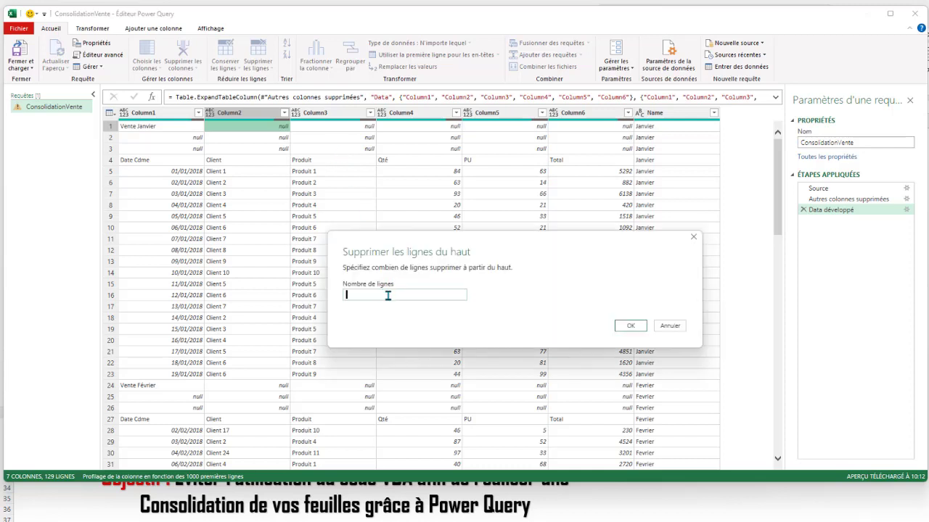
{"action": "type", "text": "3"}
{"action": "left_click", "coordinate": [629, 327]}
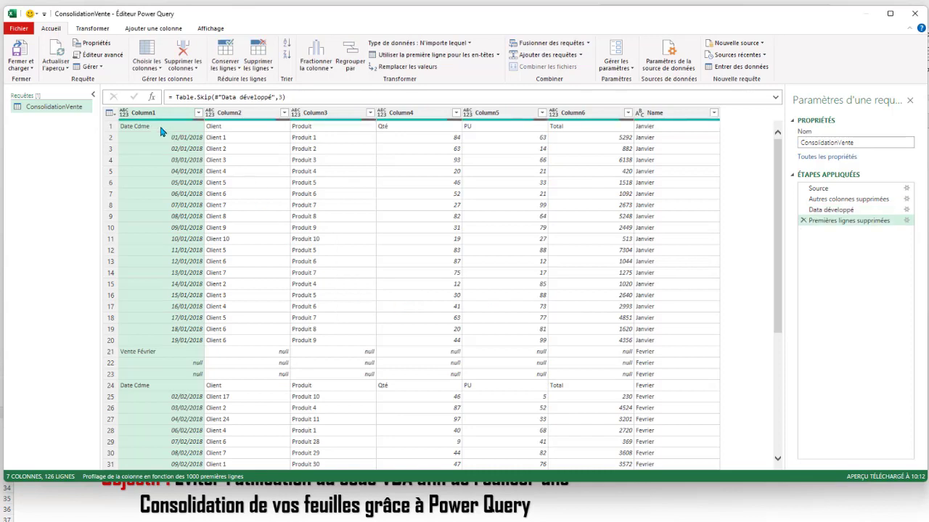
- Rename the applied step Premières lignes supprimées as SupprimeLigneHaut
{"action": "right_click", "coordinate": [848, 222]}
{"action": "left_click", "coordinate": [872, 244]}
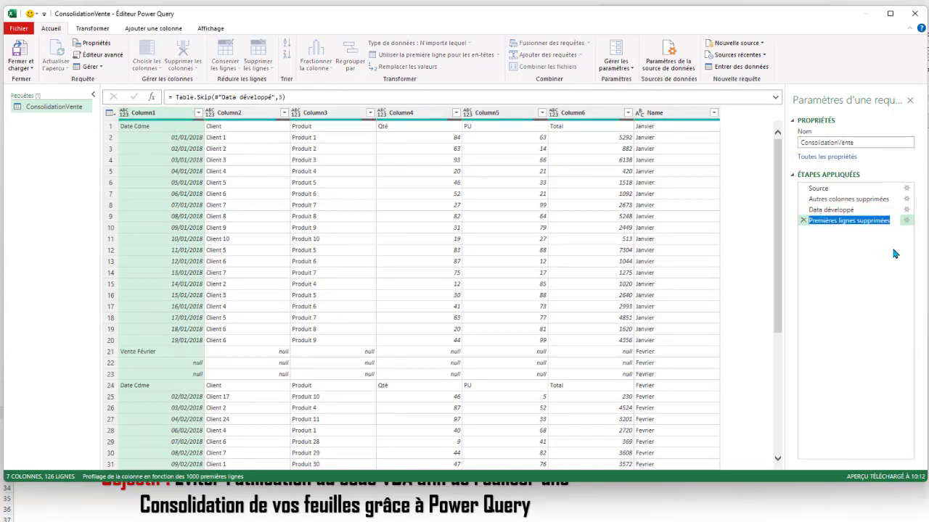
{"action": "type", "text": "Su"}
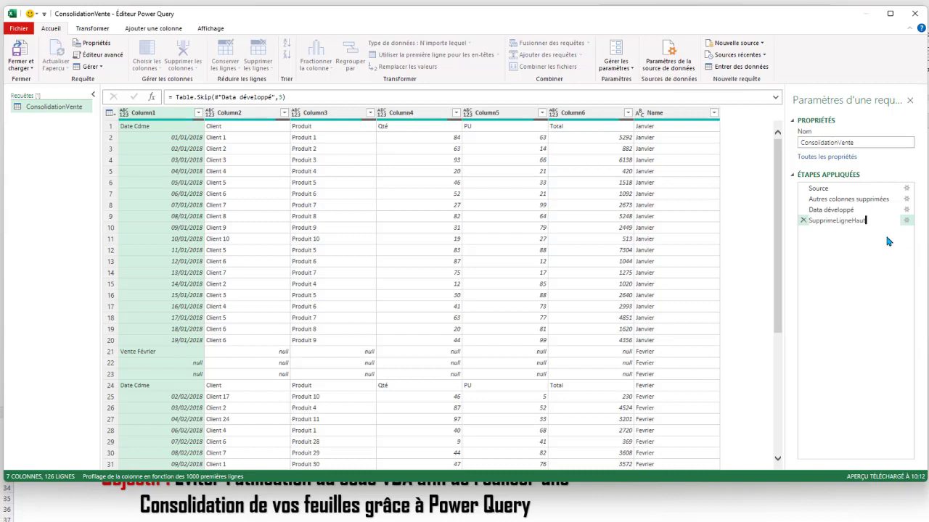
{"action": "type", "text": "pprimeLigneHaut"}
{"action": "key", "text": "Return"}
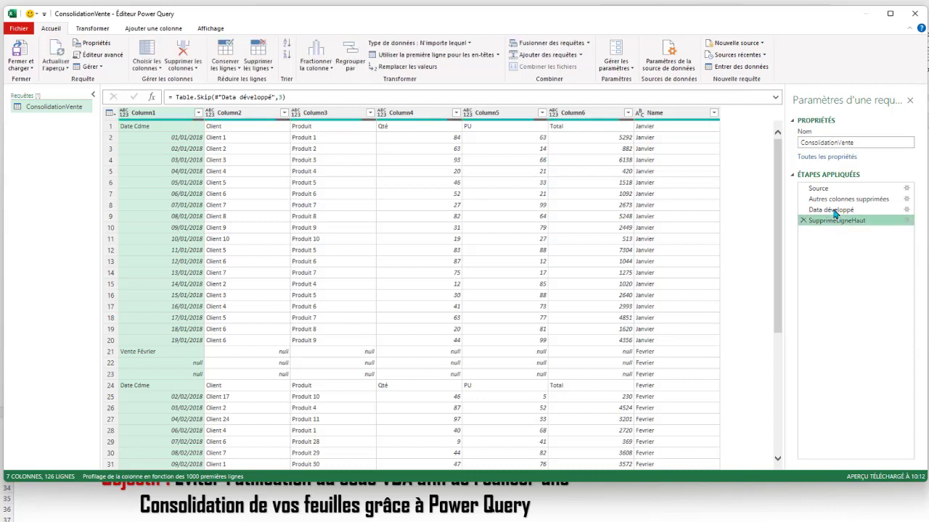
- Rename the applied step Data développé as DeveloppeTable and Autres colonnes supprimées as SupprimeColonne
{"action": "right_click", "coordinate": [834, 211]}
{"action": "left_click", "coordinate": [874, 235]}
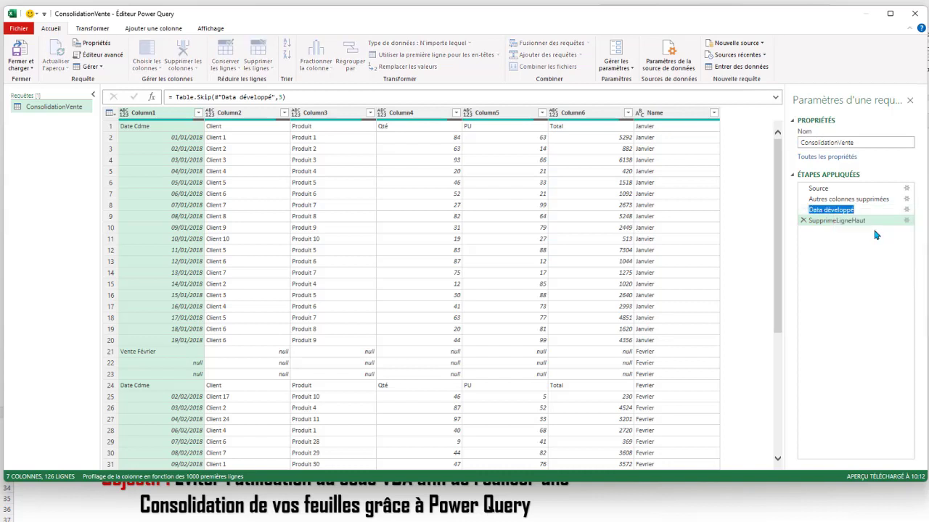
{"action": "type", "text": "De"}
{"action": "right_click", "coordinate": [847, 201]}
{"action": "left_click", "coordinate": [875, 220]}
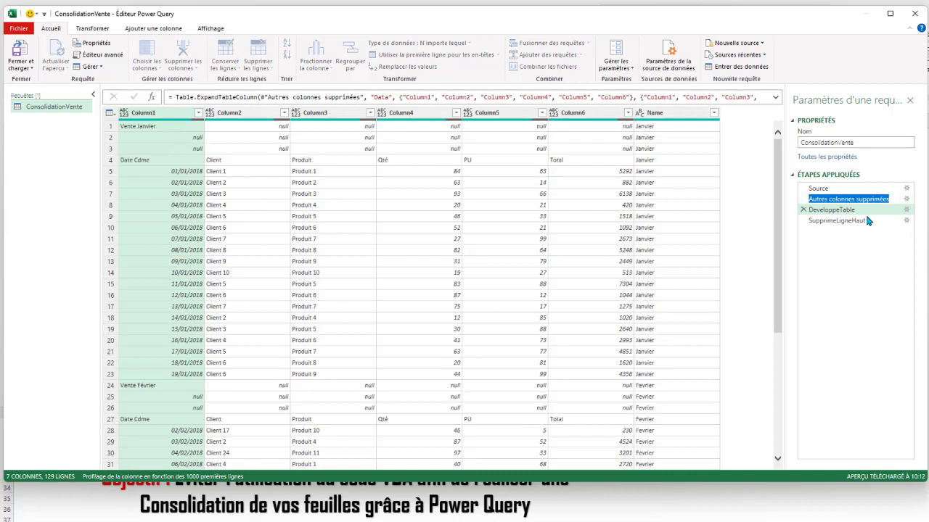
{"action": "type", "text": "SupprimeColonne"}
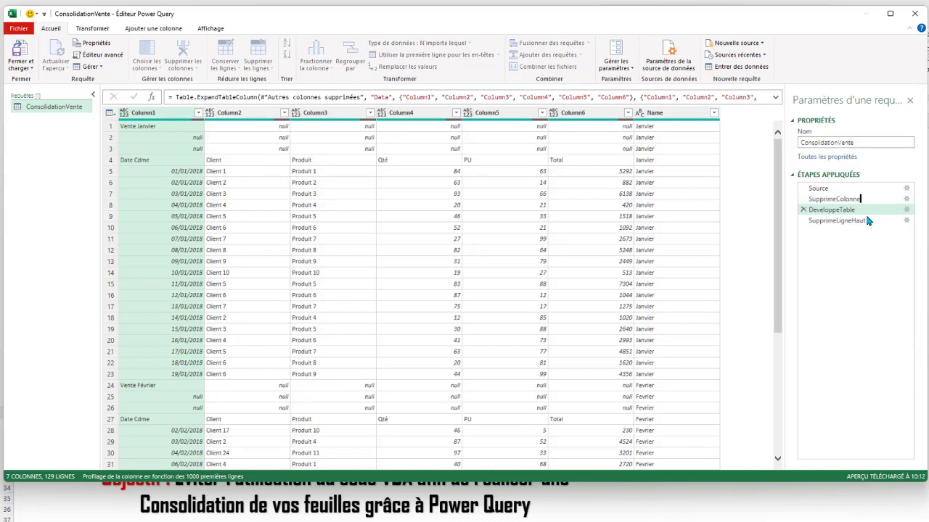
{"action": "key", "text": "Return"}
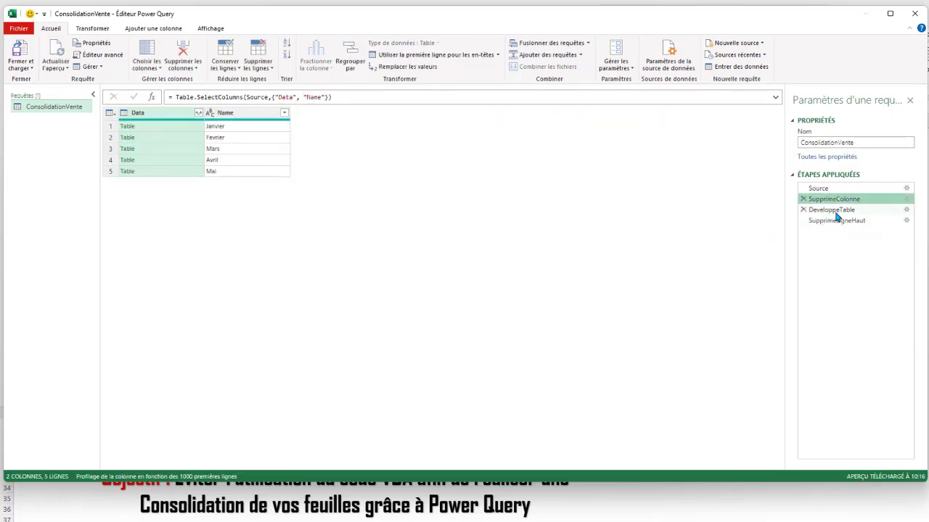
- Return to the SupprimeLigneHaut step and examine the generic column names, the first-row titles and the monthly rows below
{"action": "left_click", "coordinate": [830, 220]}
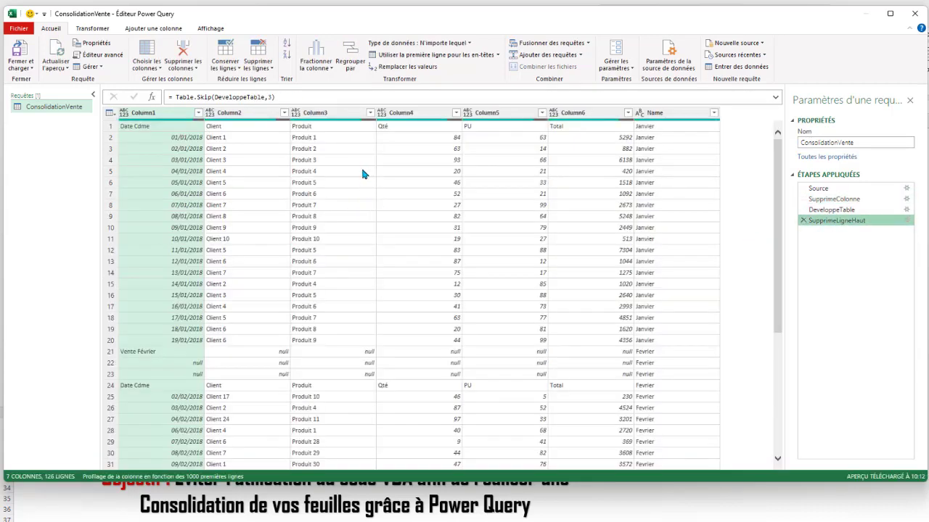
{"action": "left_click", "coordinate": [155, 129]}
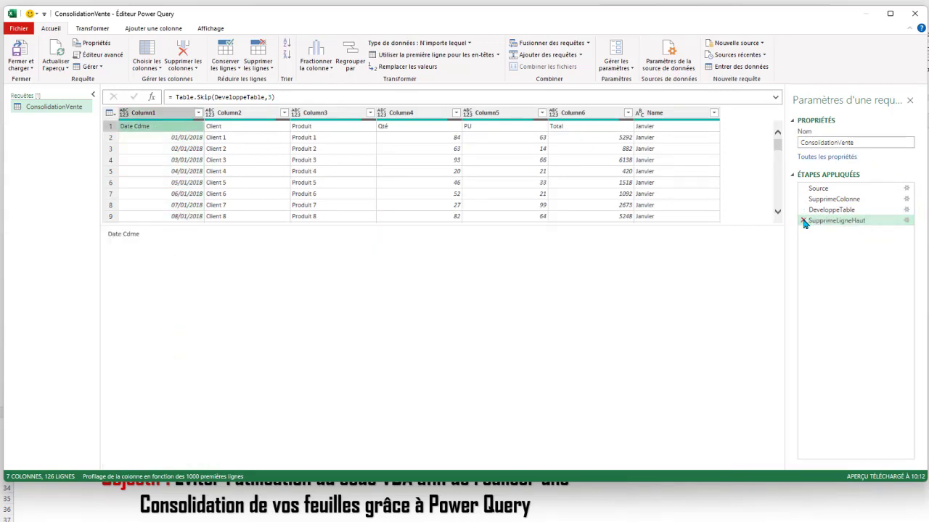
{"action": "left_click", "coordinate": [309, 149]}
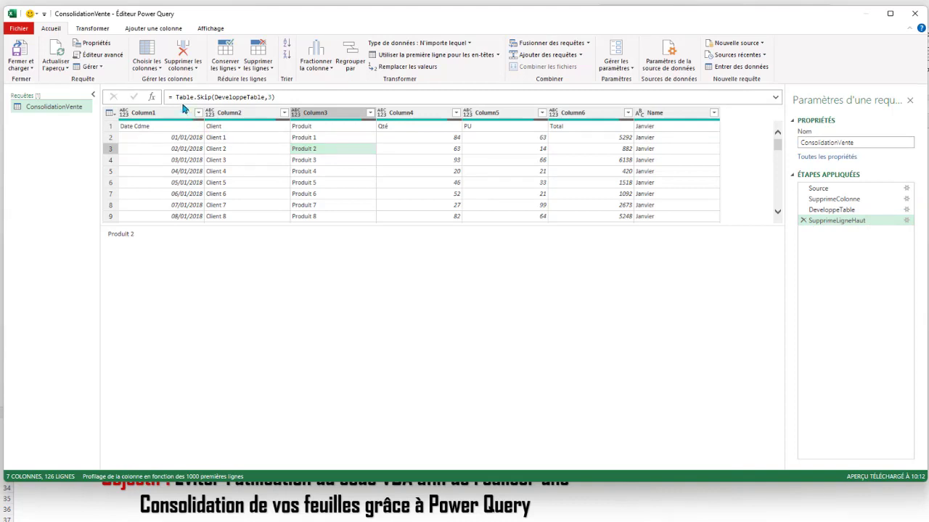
{"action": "scroll", "coordinate": [450, 150], "scroll_direction": "down", "scroll_amount": 8}
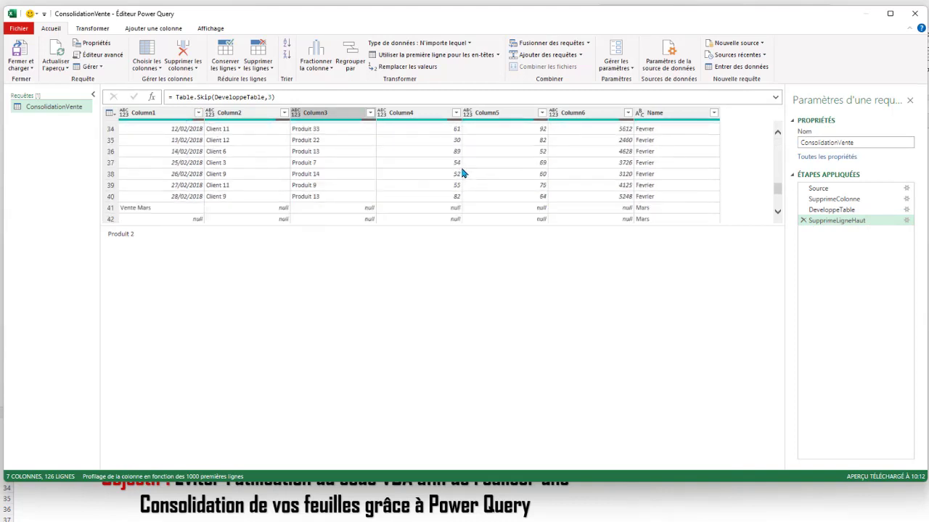
{"action": "scroll", "coordinate": [460, 172], "scroll_direction": "up", "scroll_amount": 5}
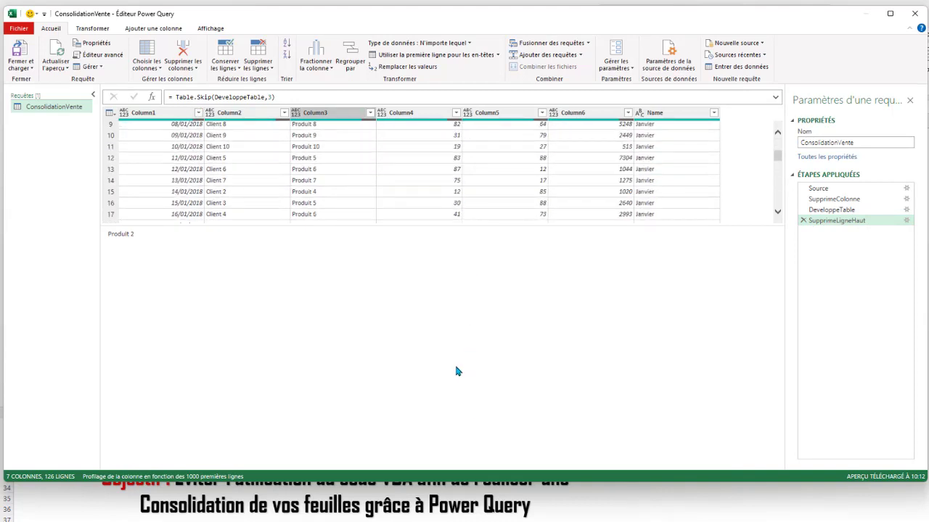
{"action": "left_click", "coordinate": [181, 115]}
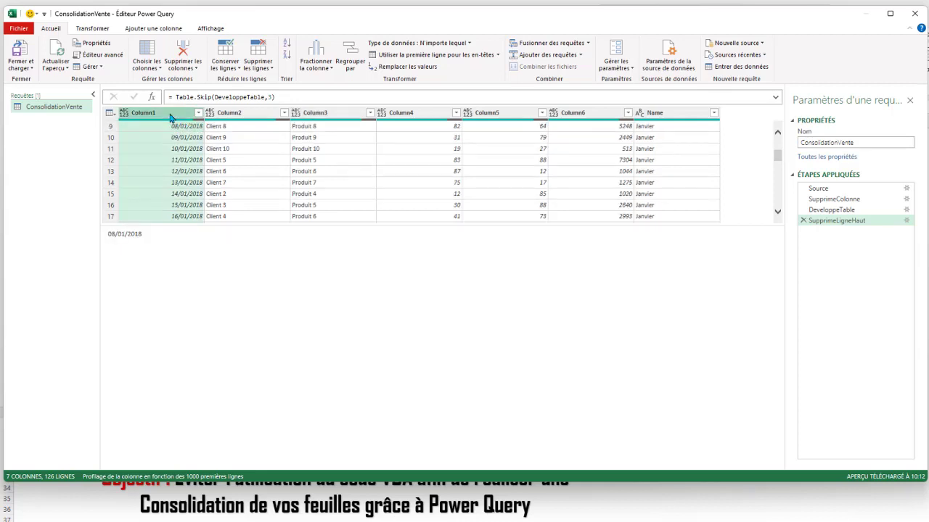
{"action": "scroll", "coordinate": [251, 154], "scroll_direction": "up", "scroll_amount": 3}
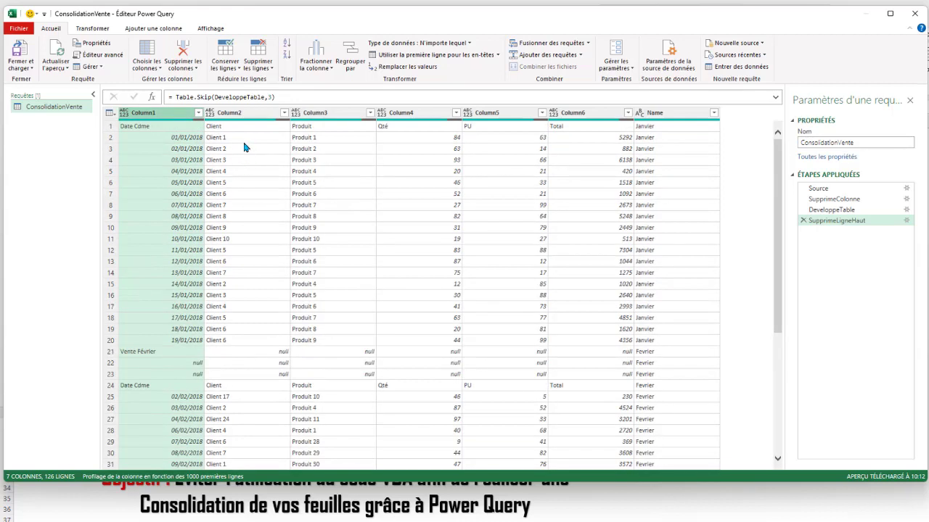
{"action": "left_click", "coordinate": [254, 115]}
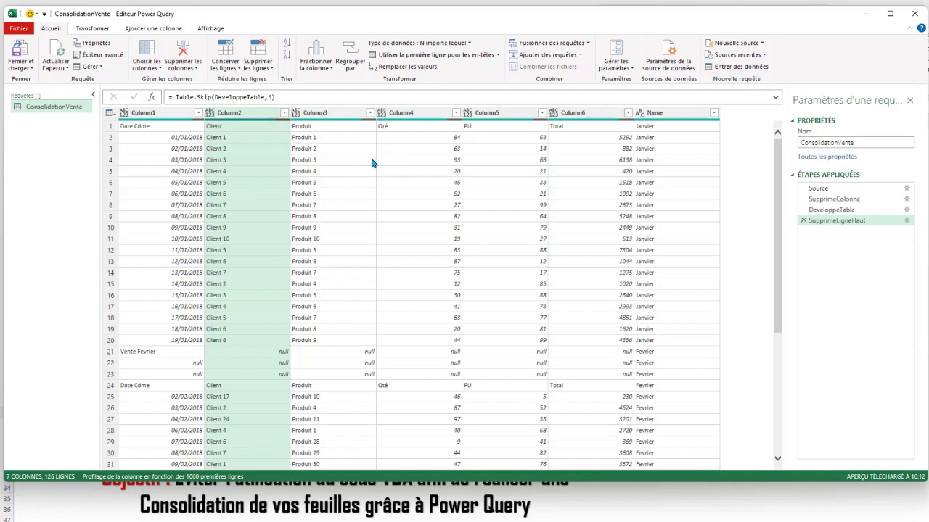
{"action": "left_click", "coordinate": [181, 127]}
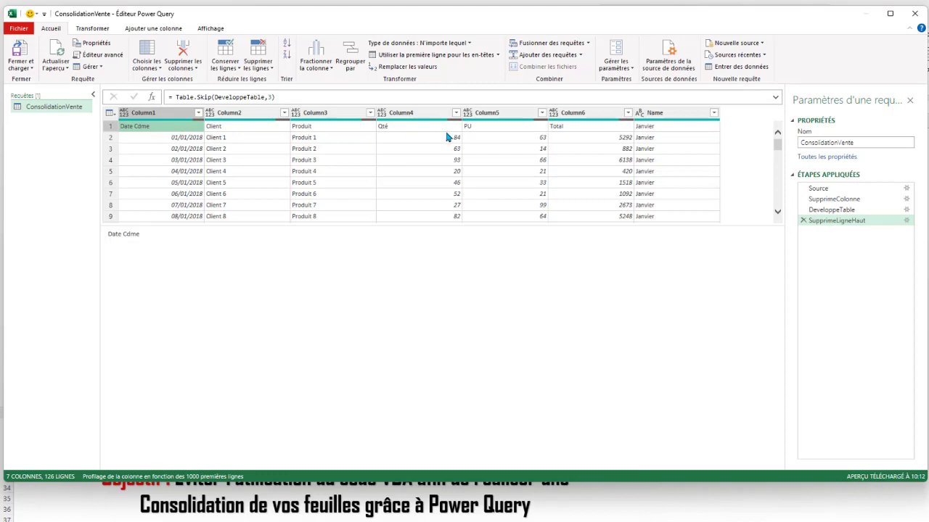
{"action": "left_click", "coordinate": [181, 128]}
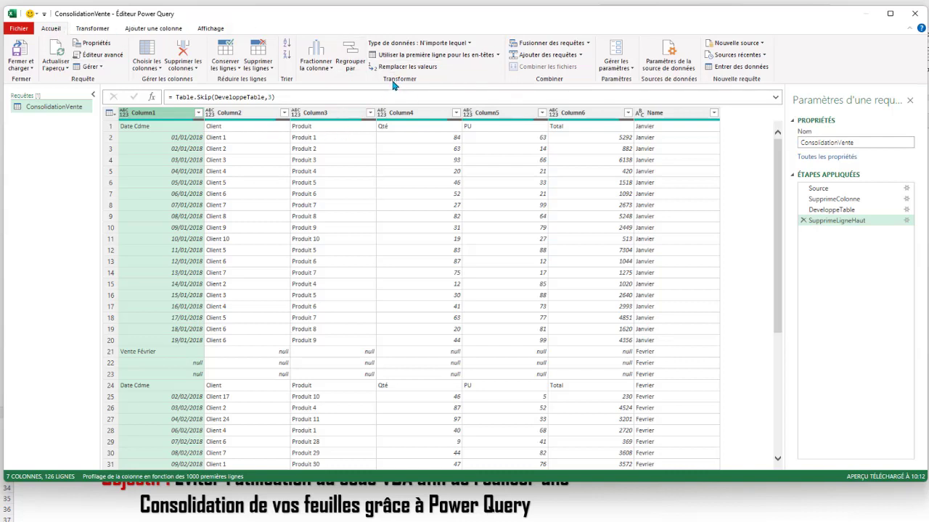
- Promote the first row to column headers without the automatic Type modifié step, naming the promotion step PromouvoirEnTete
{"action": "left_click", "coordinate": [437, 58]}
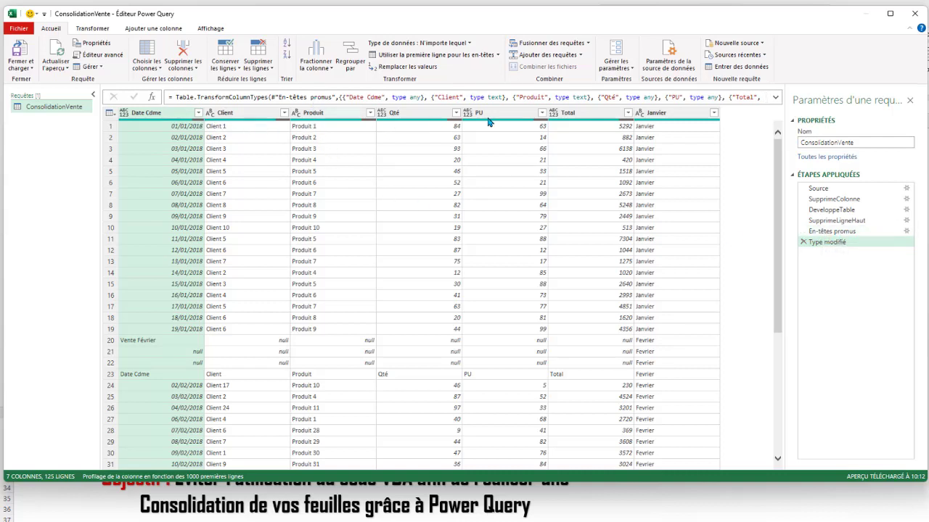
{"action": "left_click", "coordinate": [804, 244]}
{"action": "right_click", "coordinate": [833, 233]}
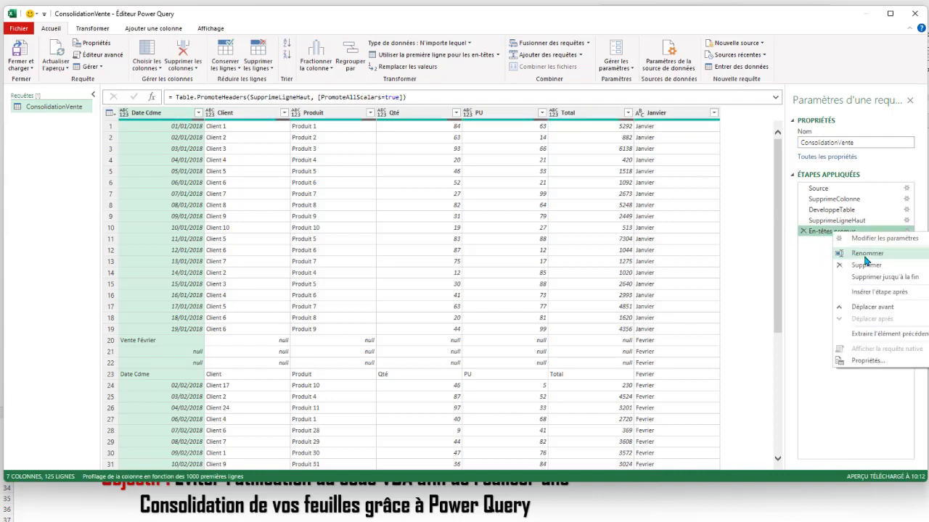
{"action": "left_click", "coordinate": [867, 254]}
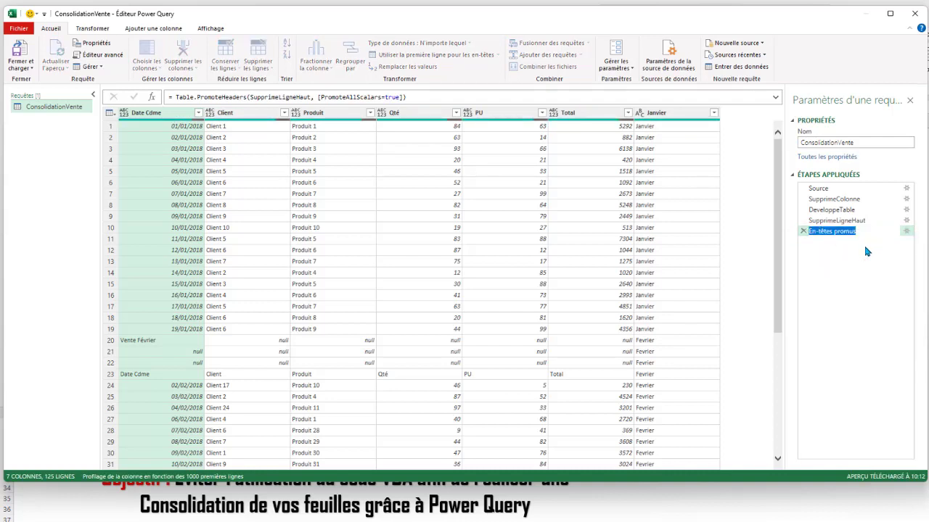
{"action": "type", "text": "PromouvoirEnTete"}
{"action": "key", "text": "Return"}
- Filter the null values out of the Client column
{"action": "scroll", "coordinate": [249, 360], "scroll_direction": "down", "scroll_amount": 15}
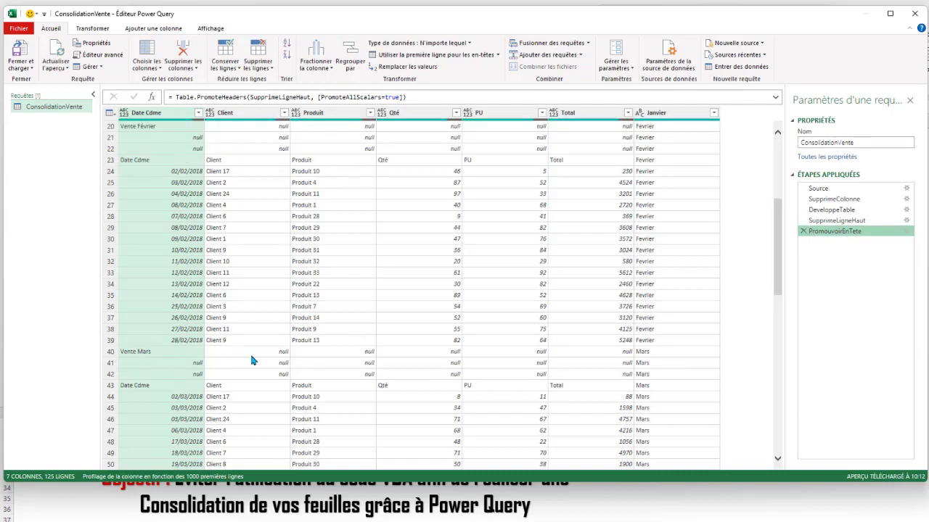
{"action": "scroll", "coordinate": [254, 376], "scroll_direction": "up", "scroll_amount": 15}
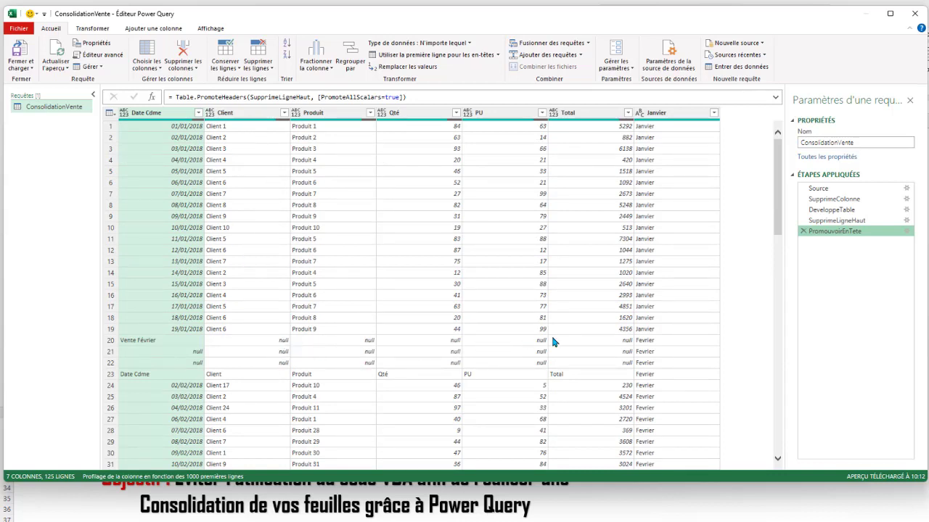
{"action": "left_click", "coordinate": [283, 112]}
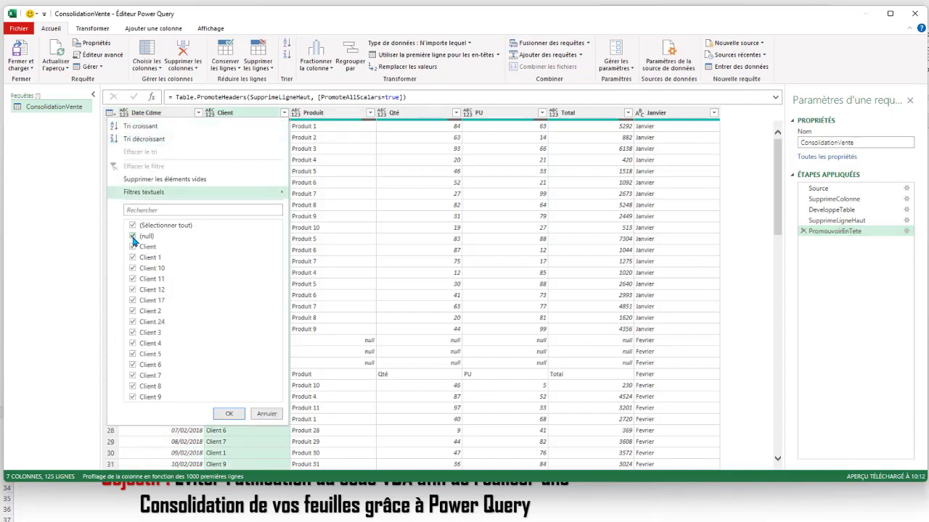
{"action": "left_click", "coordinate": [133, 236]}
{"action": "left_click", "coordinate": [231, 415]}
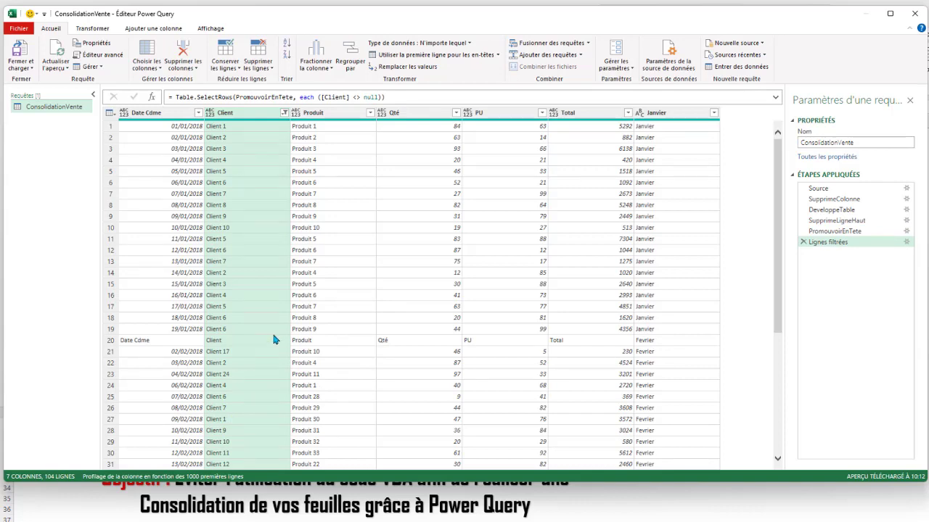
- Filter the repeated title value Date Cdme out of the Date Cdme column
{"action": "scroll", "coordinate": [265, 270], "scroll_direction": "down", "scroll_amount": 6}
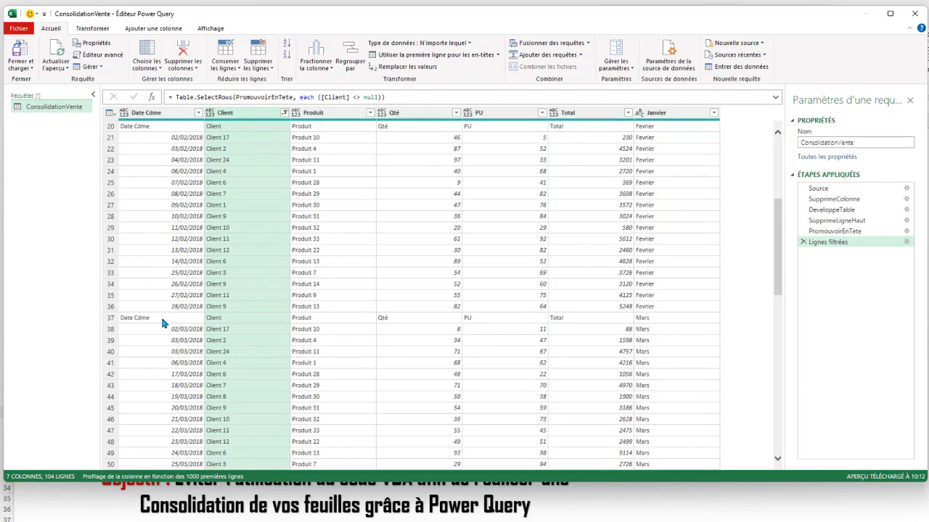
{"action": "scroll", "coordinate": [326, 333], "scroll_direction": "down", "scroll_amount": 9}
{"action": "scroll", "coordinate": [192, 331], "scroll_direction": "down", "scroll_amount": 7}
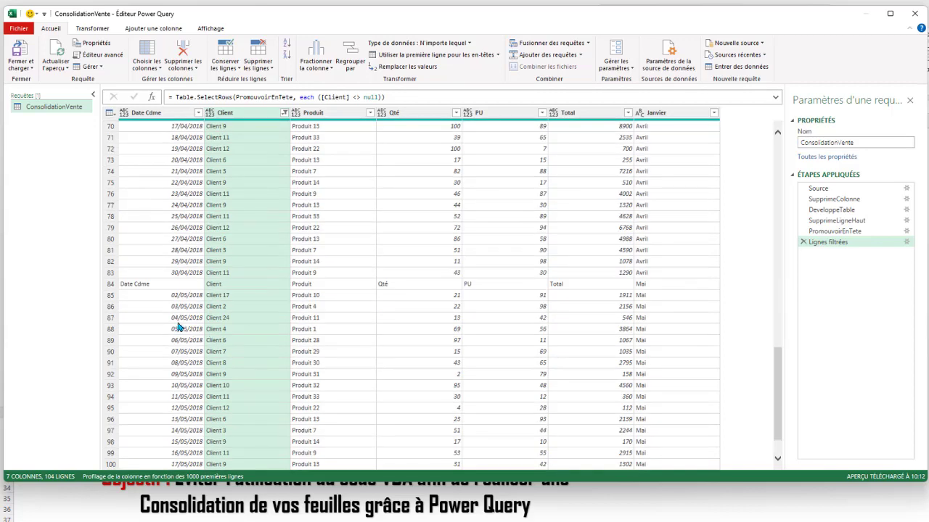
{"action": "scroll", "coordinate": [254, 322], "scroll_direction": "up", "scroll_amount": 20}
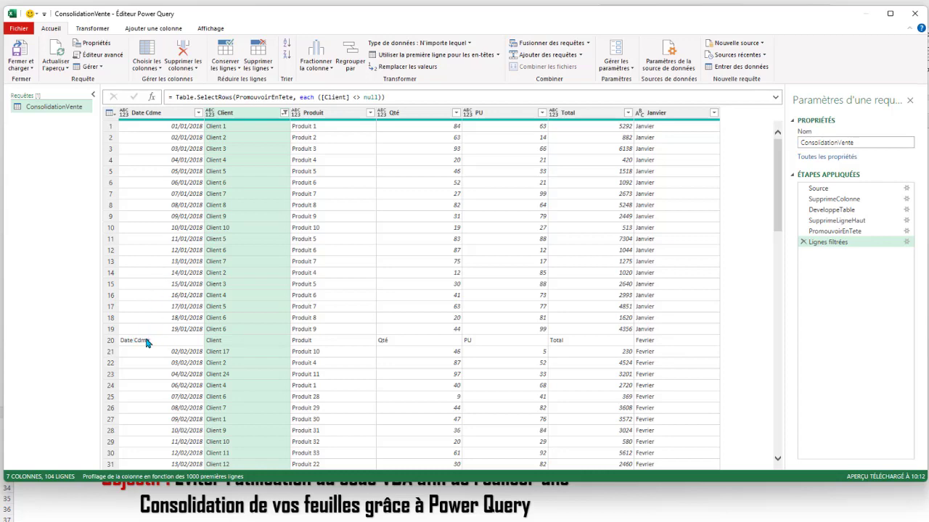
{"action": "scroll", "coordinate": [146, 343], "scroll_direction": "down", "scroll_amount": 9}
{"action": "scroll", "coordinate": [146, 342], "scroll_direction": "down", "scroll_amount": 9}
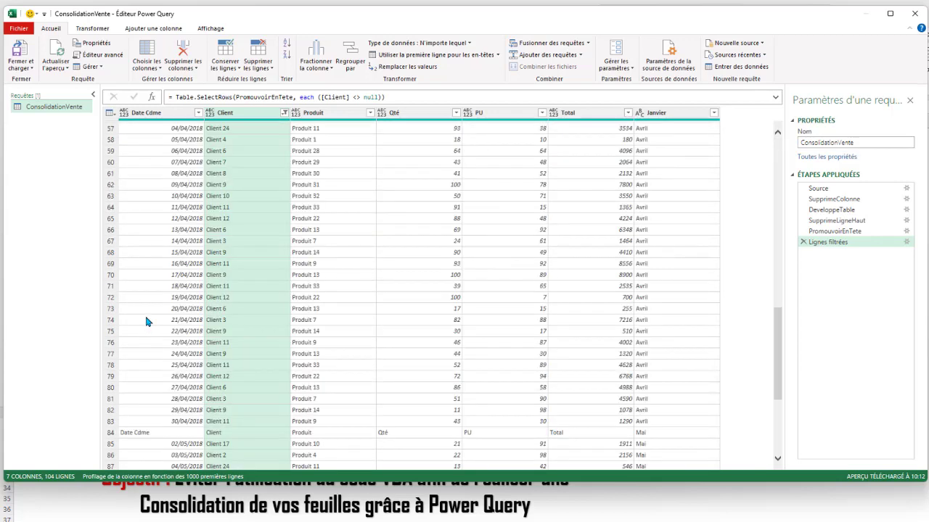
{"action": "left_click", "coordinate": [199, 114]}
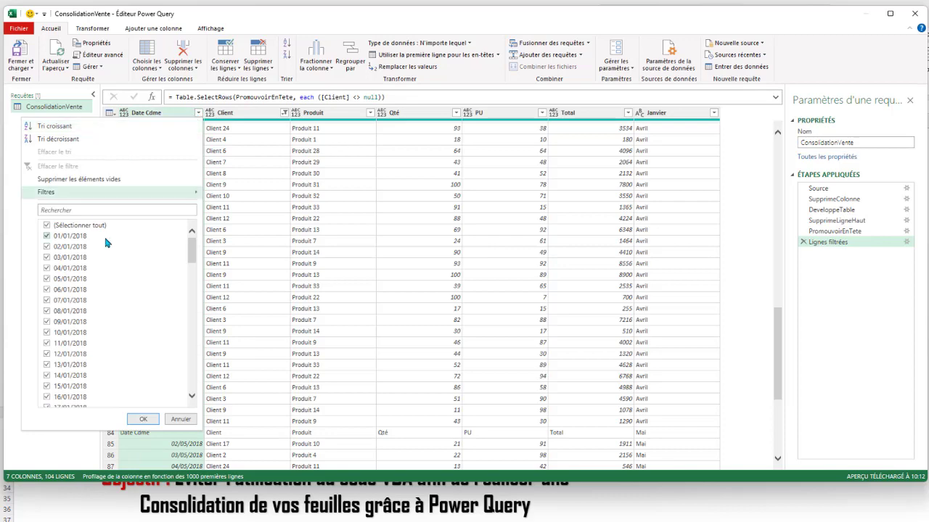
{"action": "left_click_drag", "start_coordinate": [192, 251], "coordinate": [192, 372]}
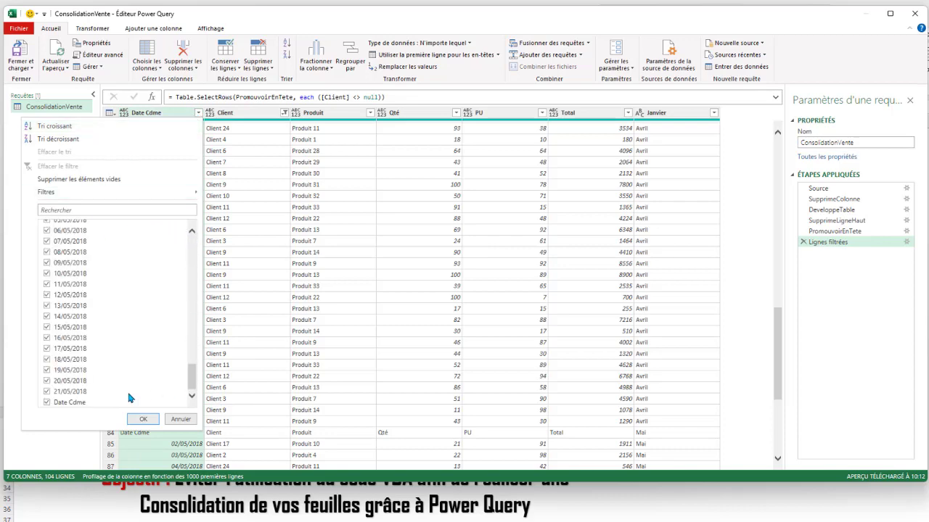
{"action": "left_click", "coordinate": [48, 403]}
{"action": "left_click", "coordinate": [143, 419]}
{"action": "scroll", "coordinate": [197, 264], "scroll_direction": "down", "scroll_amount": 15}
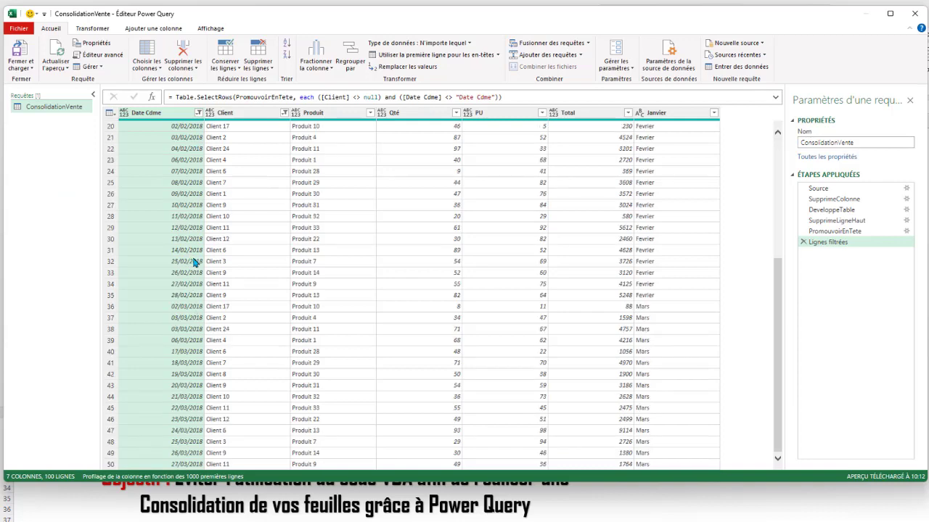
{"action": "scroll", "coordinate": [544, 296], "scroll_direction": "up", "scroll_amount": 12}
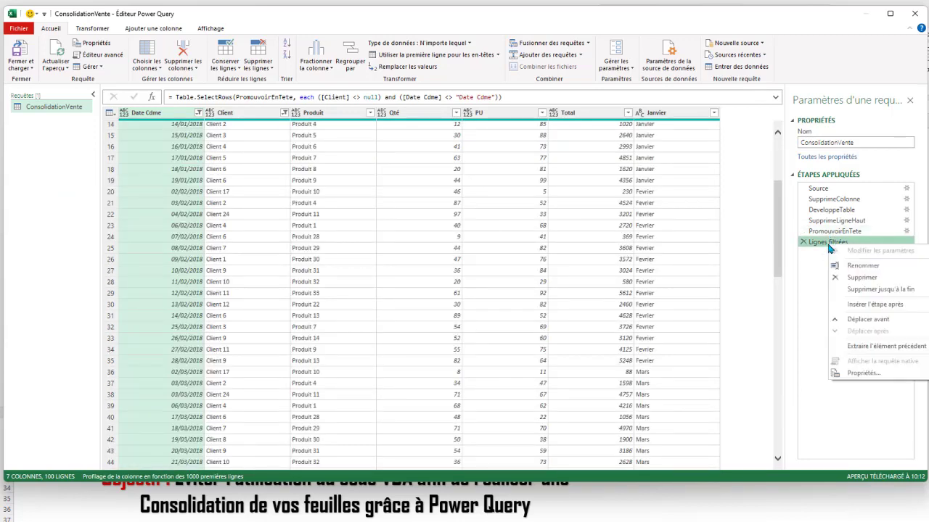
- Rename the applied step Lignes filtrées as RetireLigneInutile
{"action": "right_click", "coordinate": [828, 244]}
{"action": "left_click", "coordinate": [856, 267]}
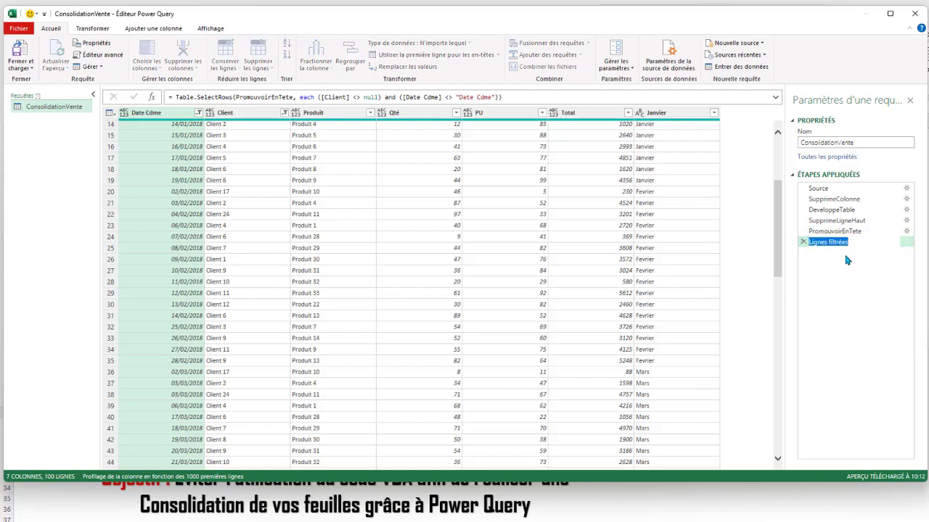
{"action": "type", "text": "Re"}
{"action": "key", "text": "BackSpace"}
{"action": "key", "text": "BackSpace"}
{"action": "key", "text": "BackSpace"}
{"action": "key", "text": "BackSpace"}
{"action": "key", "text": "Return"}
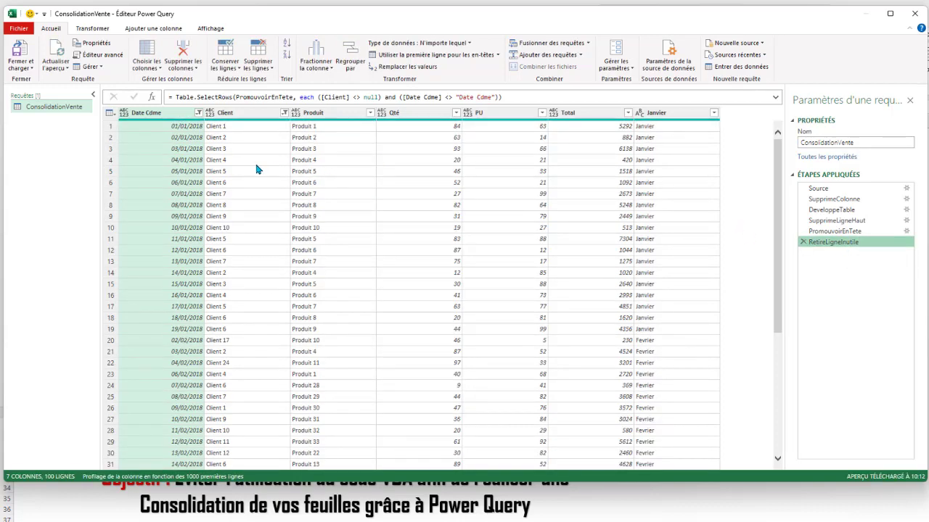
- Detect the data types of all columns from Date Cdme to Janvier, then open the type choices for Qté
{"action": "scroll", "coordinate": [272, 172], "scroll_direction": "down", "scroll_amount": 15}
{"action": "scroll", "coordinate": [270, 170], "scroll_direction": "up", "scroll_amount": 15}
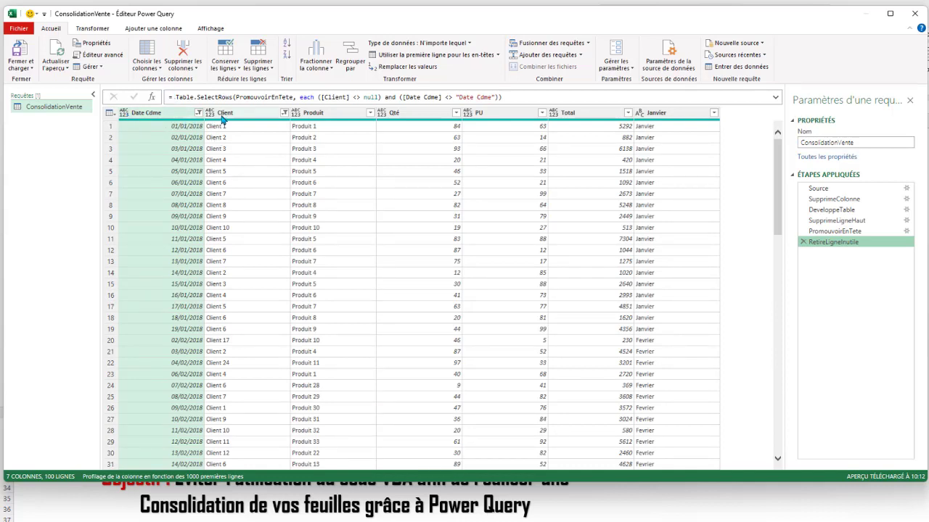
{"action": "left_click", "coordinate": [145, 117]}
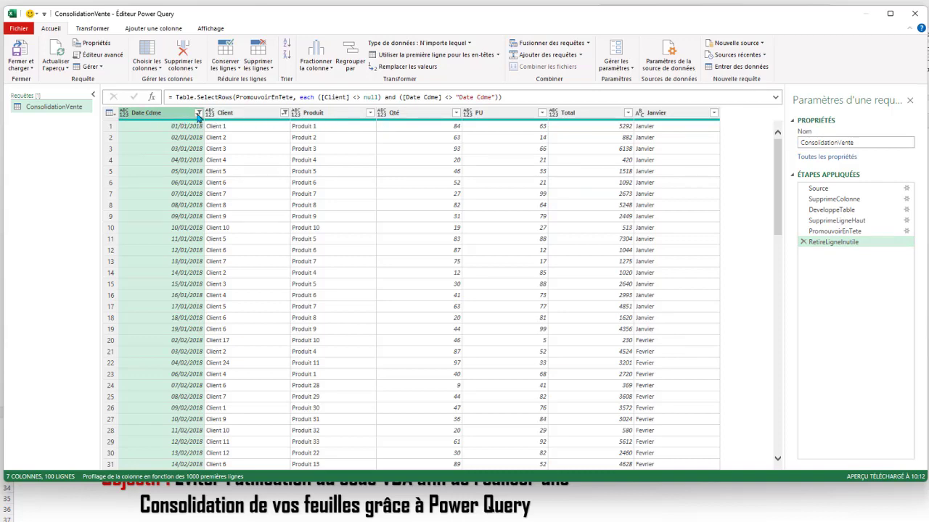
{"action": "left_click", "coordinate": [680, 116], "text": "shift"}
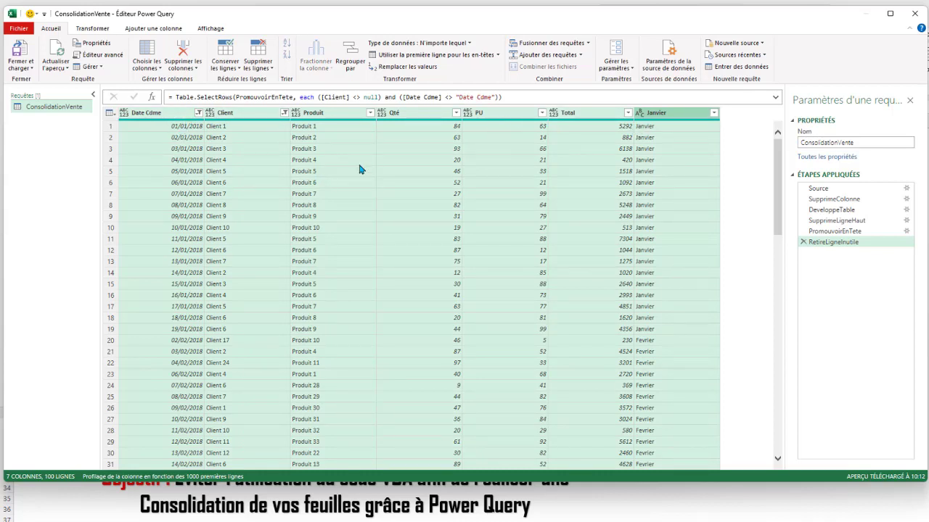
{"action": "left_click", "coordinate": [94, 29]}
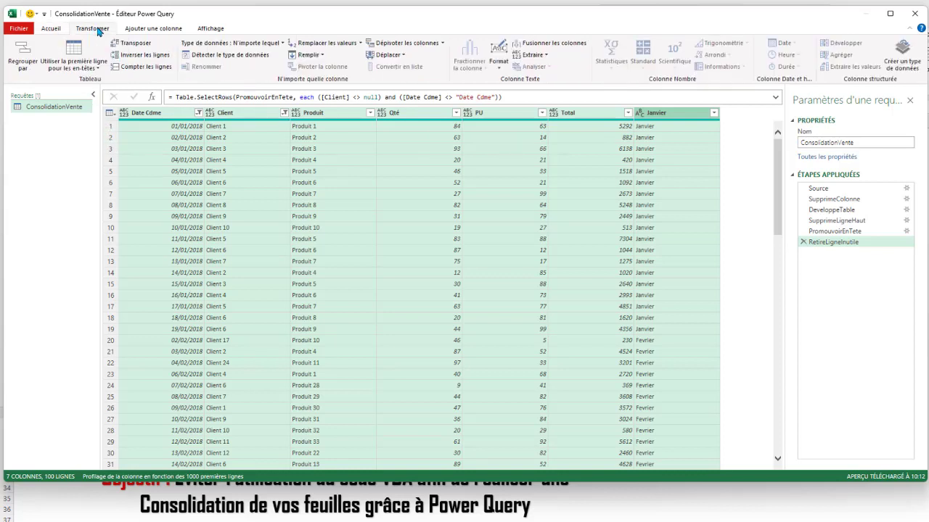
{"action": "left_click", "coordinate": [225, 58]}
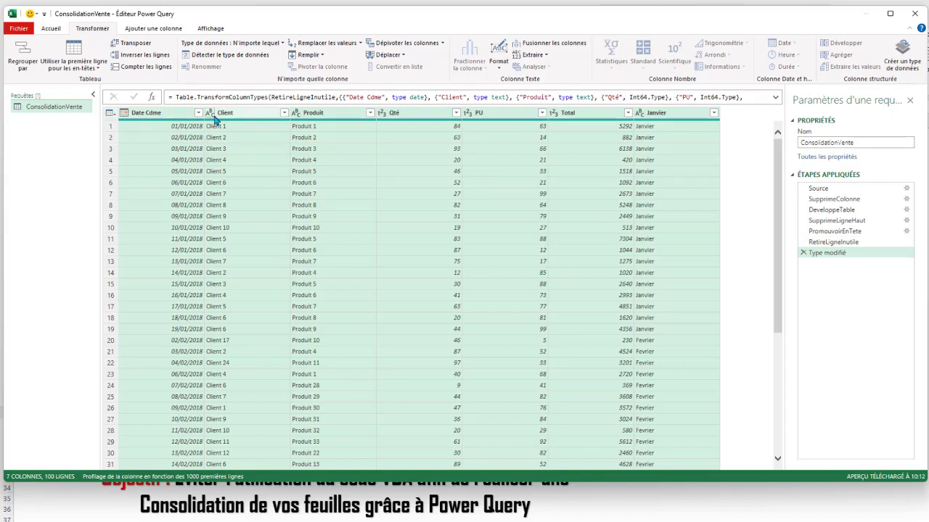
{"action": "left_click", "coordinate": [384, 114]}
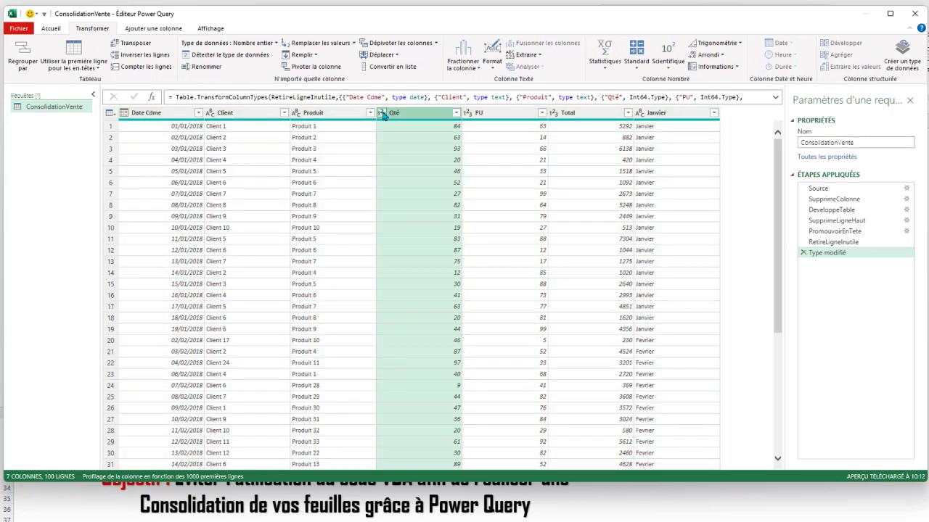
{"action": "left_click", "coordinate": [382, 115]}
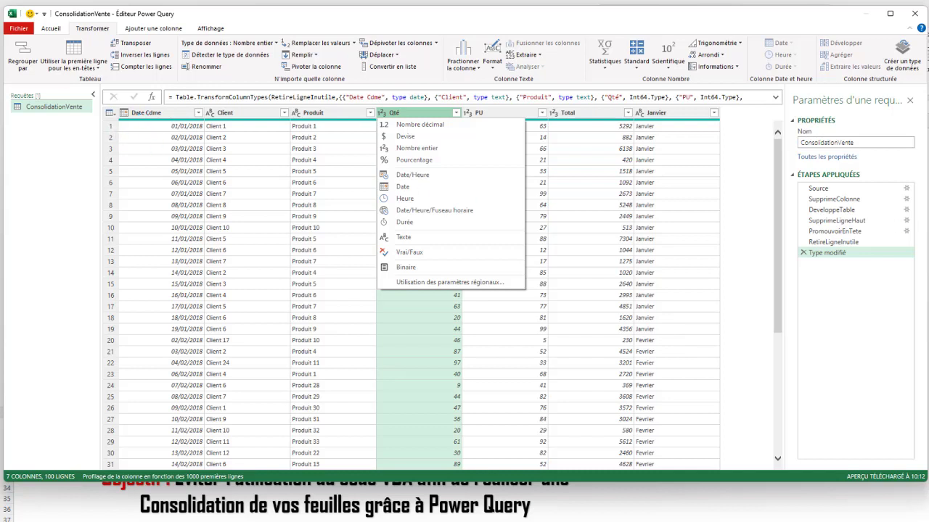
- Rename the applied step Type modifié as FormateChamp
{"action": "left_click", "coordinate": [835, 254]}
{"action": "right_click", "coordinate": [835, 254]}
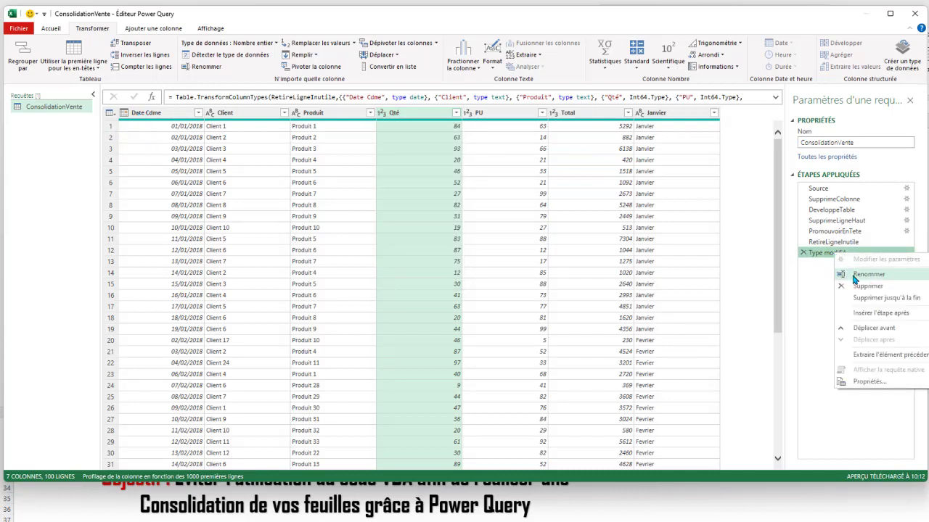
{"action": "left_click", "coordinate": [861, 276]}
{"action": "type", "text": "FormateChamp"}
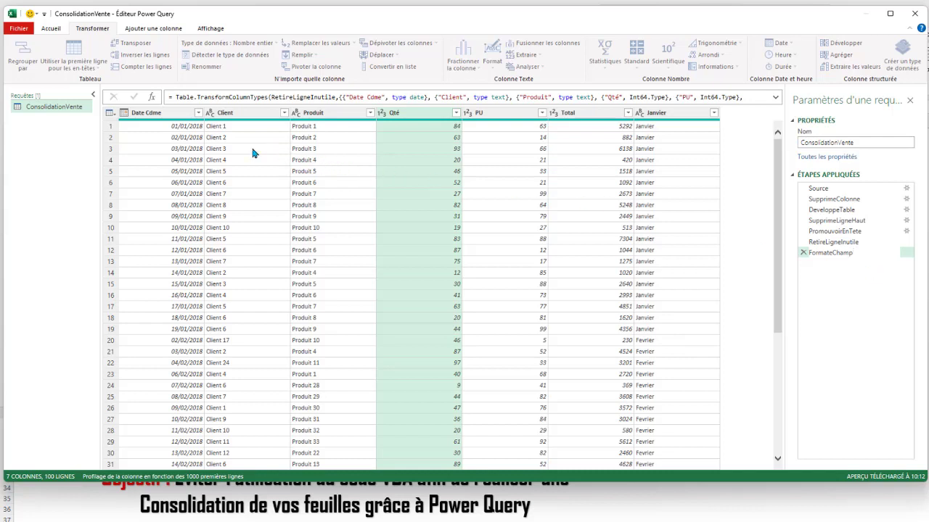
{"action": "key", "text": "Return"}
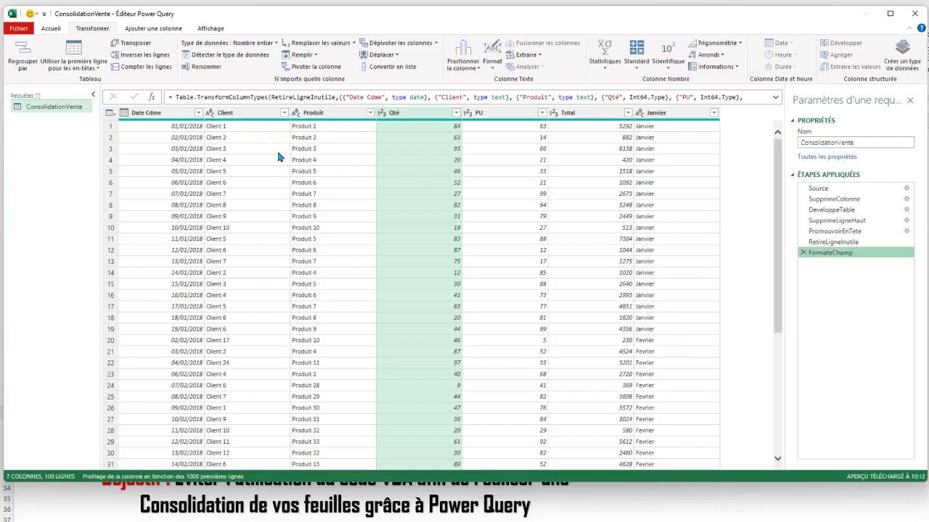
- Remove the Janvier column holding the month names from the query
{"action": "scroll", "coordinate": [246, 161], "scroll_direction": "down", "scroll_amount": 20}
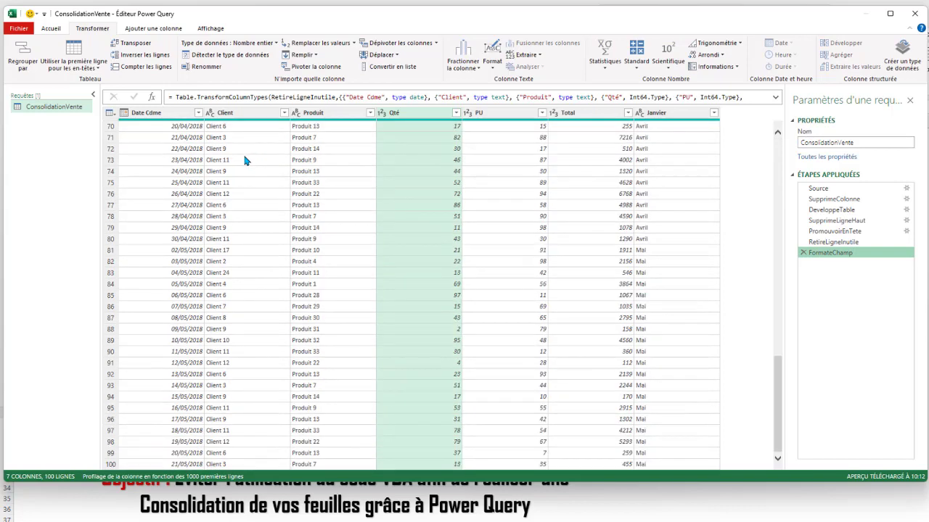
{"action": "scroll", "coordinate": [263, 177], "scroll_direction": "up", "scroll_amount": 20}
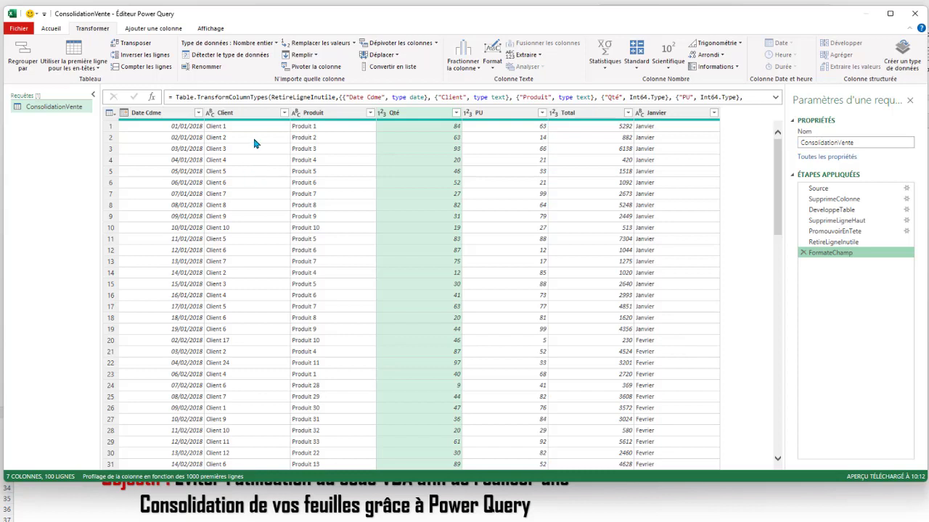
{"action": "left_click", "coordinate": [666, 114]}
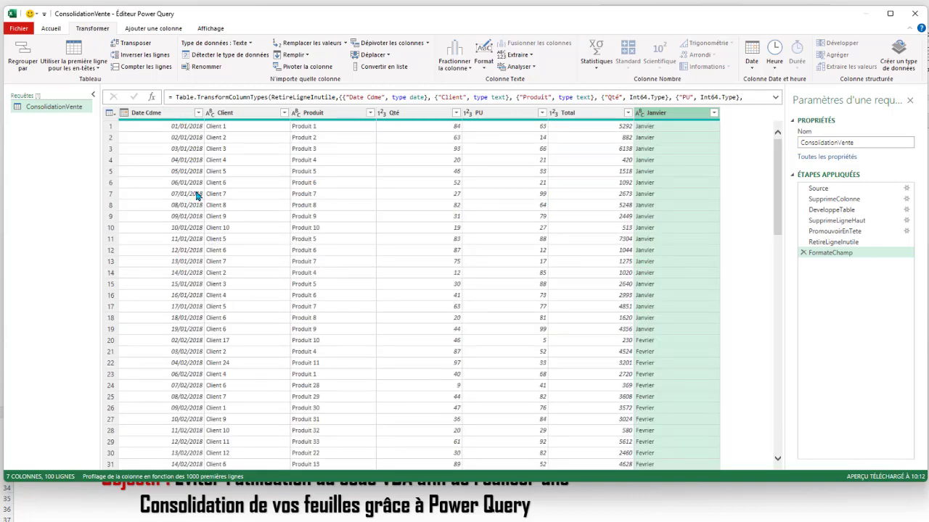
{"action": "right_click", "coordinate": [672, 115]}
{"action": "left_click", "coordinate": [703, 133]}
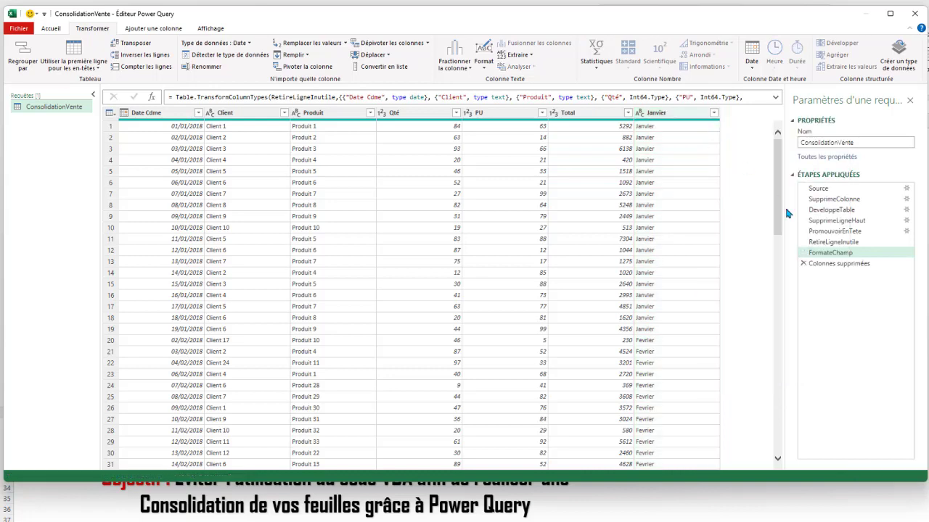
- Rename the applied step Colonnes supprimées as SupprimeColonneMois
{"action": "right_click", "coordinate": [842, 267]}
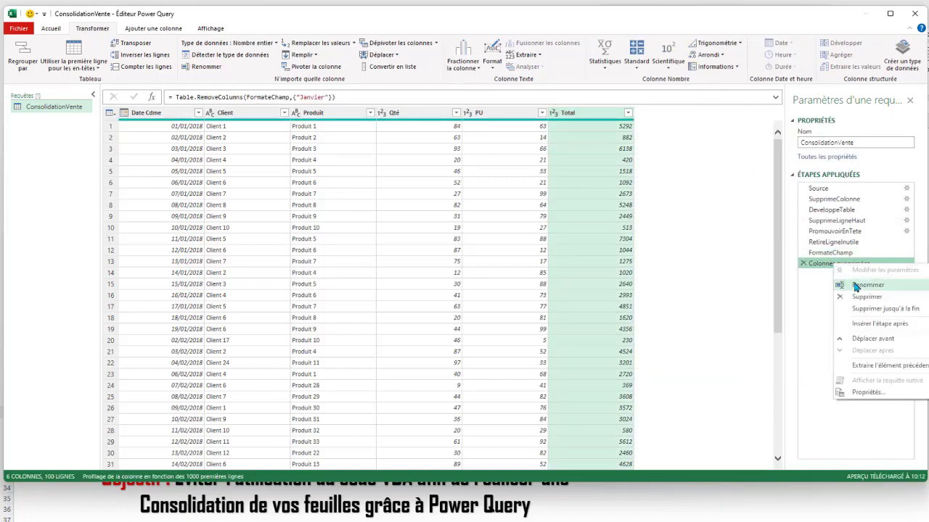
{"action": "left_click", "coordinate": [865, 289]}
{"action": "type", "text": "SupprimeColonneMois"}
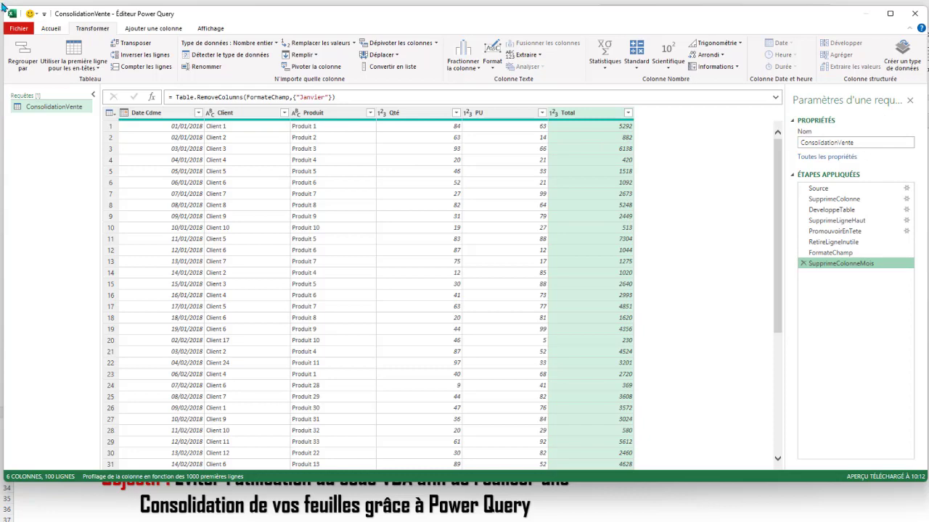
{"action": "left_click", "coordinate": [51, 29]}
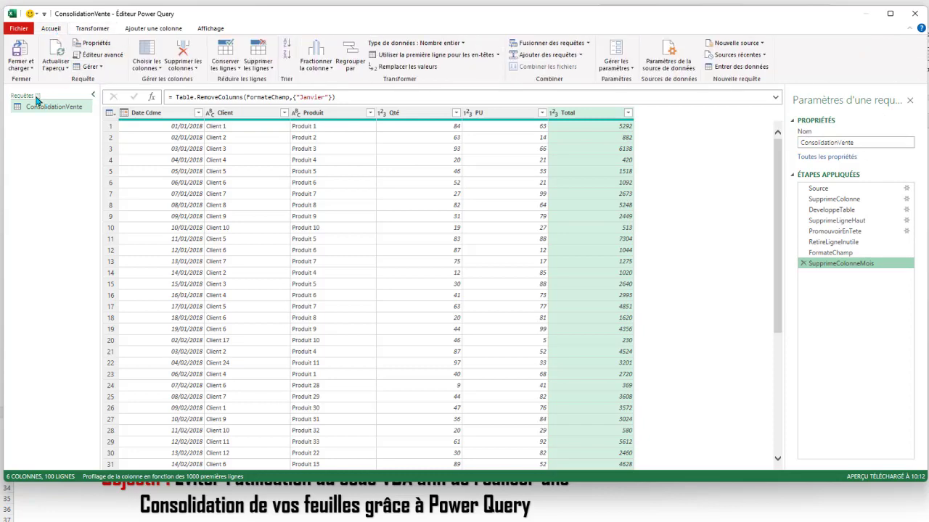
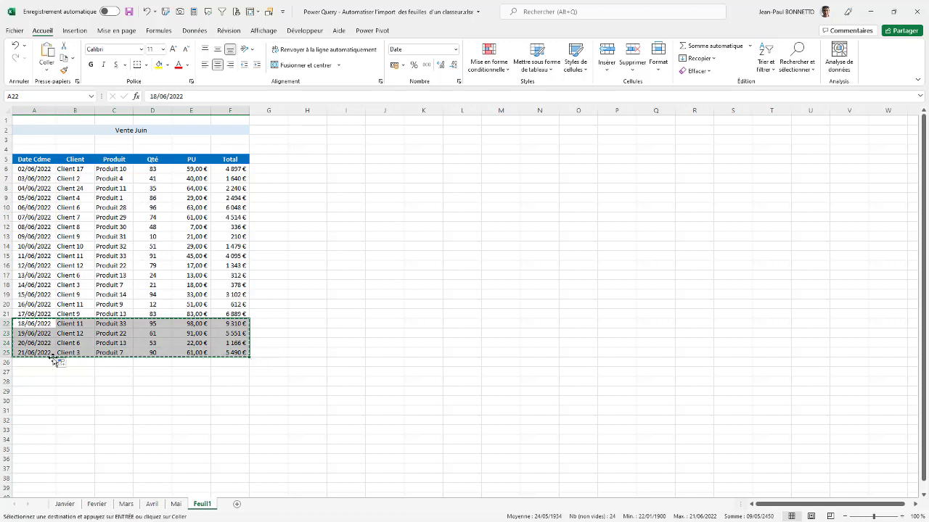
- Paste the four copied sales rows at A26 and continue the order dates down to 25/06/2022 in A29
{"action": "left_click", "coordinate": [30, 362]}
{"action": "key", "text": "ctrl+v"}
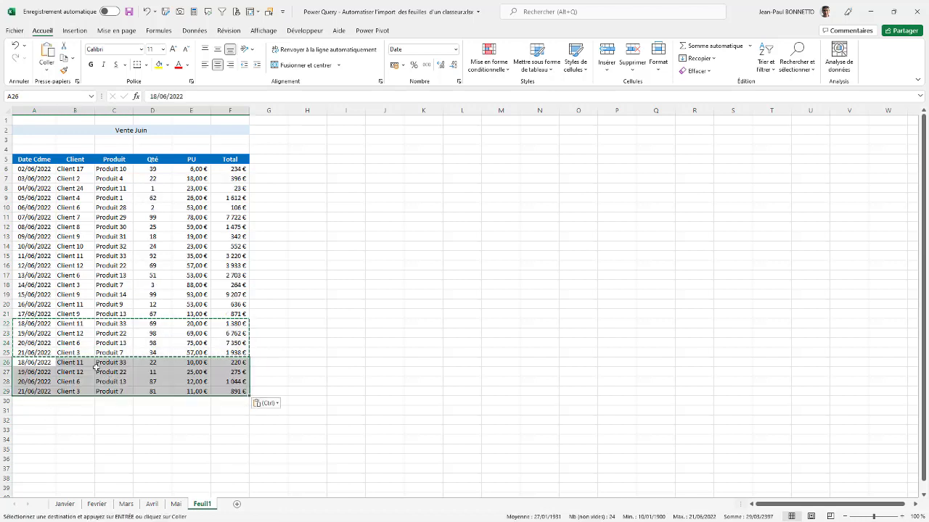
{"action": "left_click_drag", "start_coordinate": [39, 345], "coordinate": [61, 392]}
{"action": "left_click", "coordinate": [33, 333]}
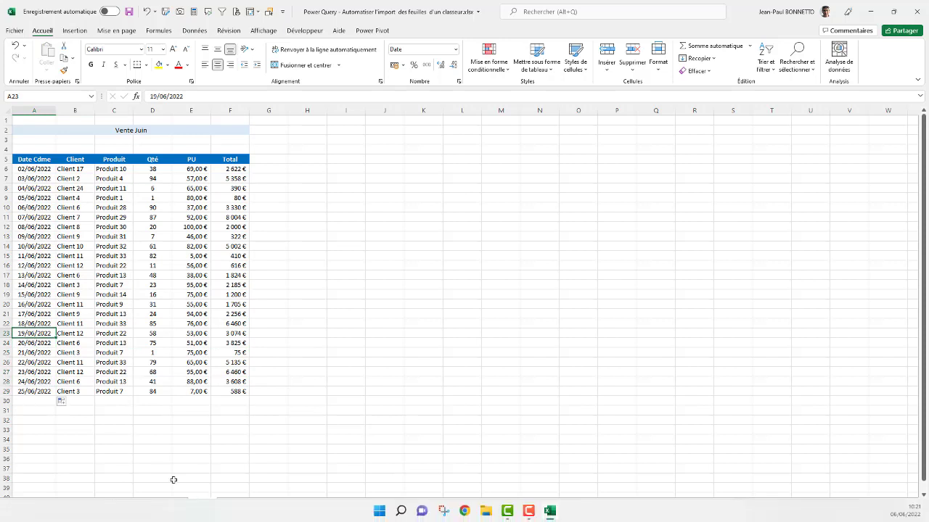
- Rename the sheet Feuil1 as Juin
{"action": "double_click", "coordinate": [202, 503]}
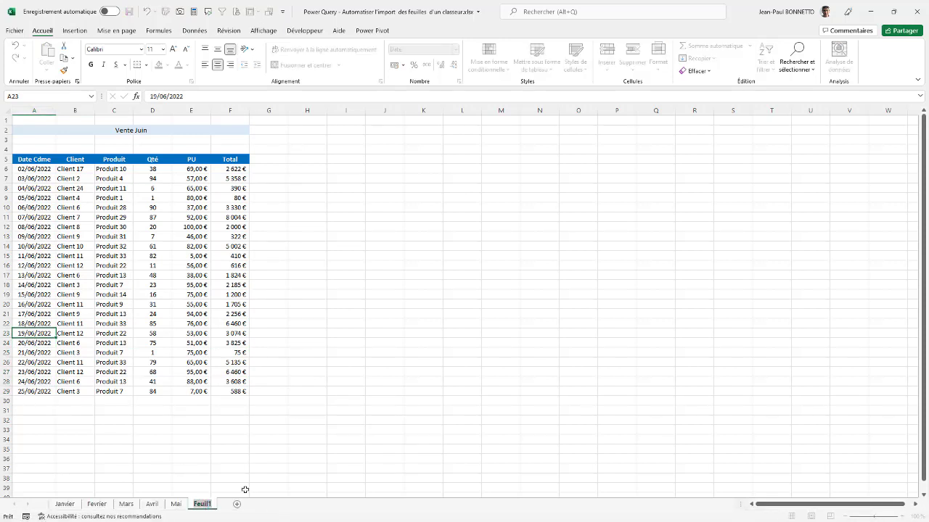
{"action": "type", "text": "Juin"}
{"action": "left_click_drag", "start_coordinate": [160, 198], "coordinate": [155, 209]}
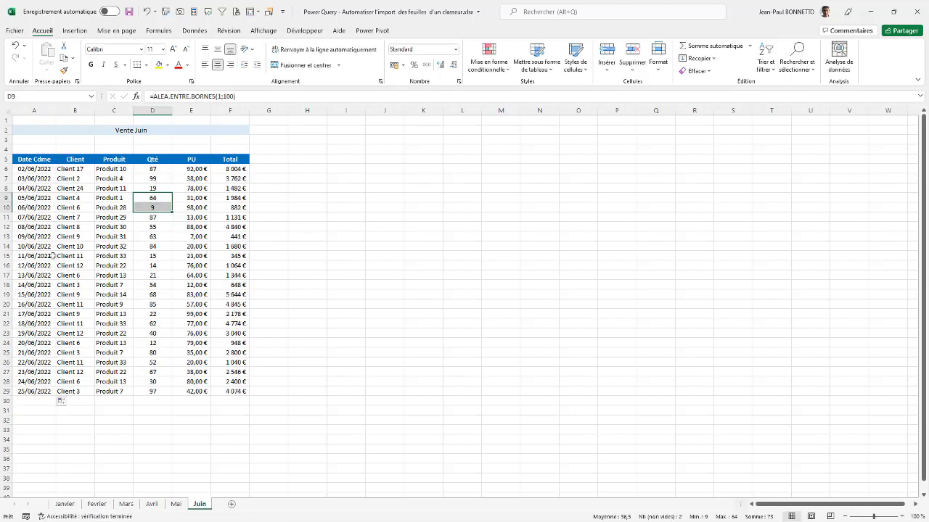
{"action": "left_click_drag", "start_coordinate": [36, 169], "coordinate": [64, 391]}
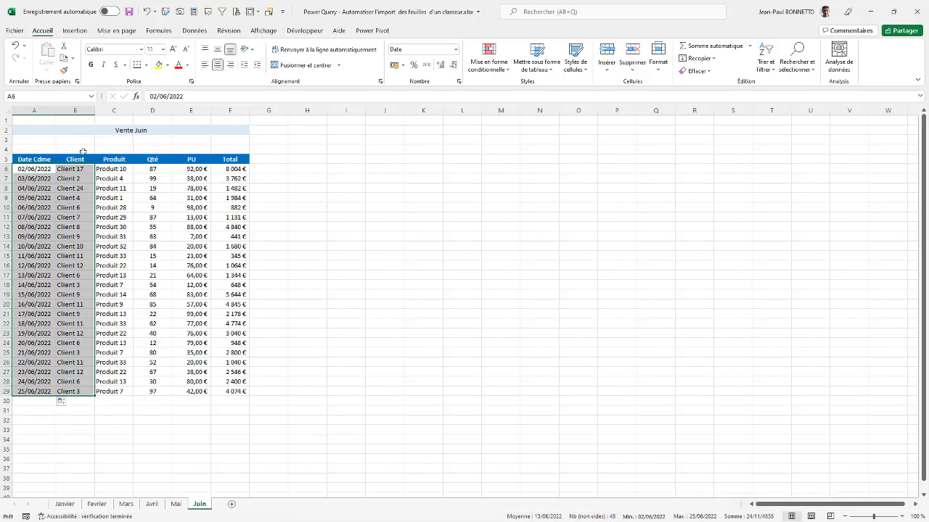
{"action": "left_click_drag", "start_coordinate": [44, 169], "coordinate": [44, 391]}
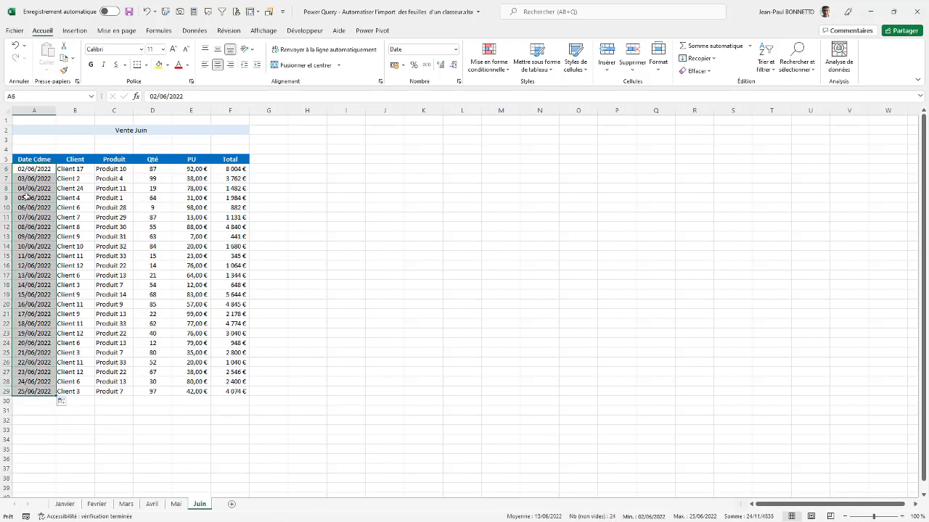
{"action": "left_click", "coordinate": [107, 265]}
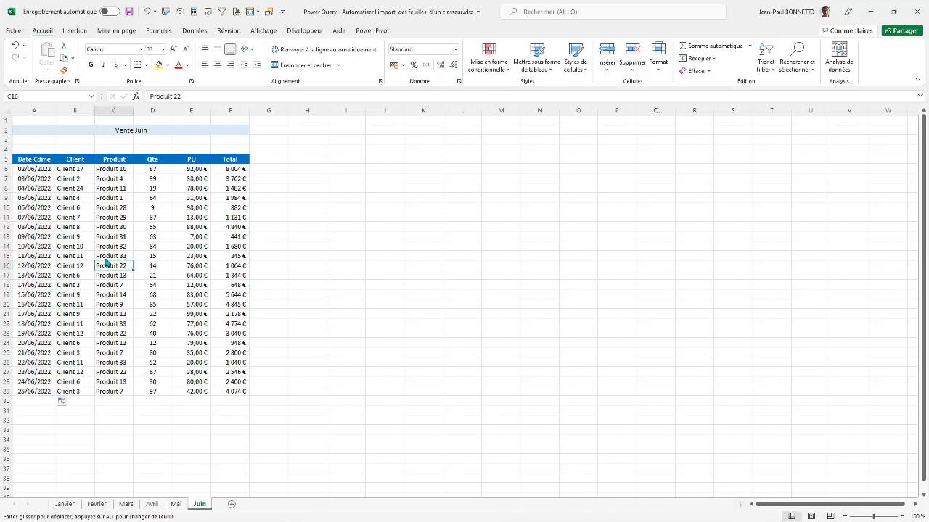
- Save the monthly sales workbook with its Juin sheet and close it
{"action": "left_click", "coordinate": [130, 13]}
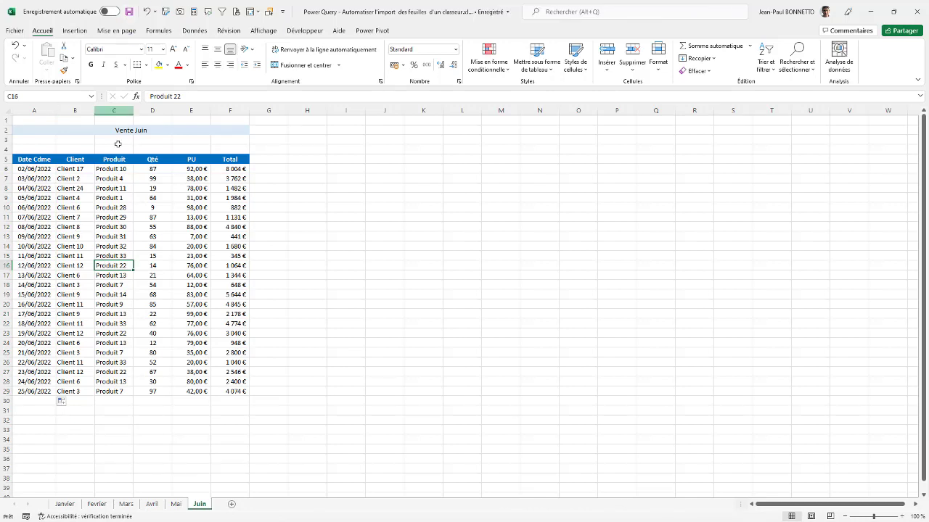
{"action": "left_click", "coordinate": [919, 14]}
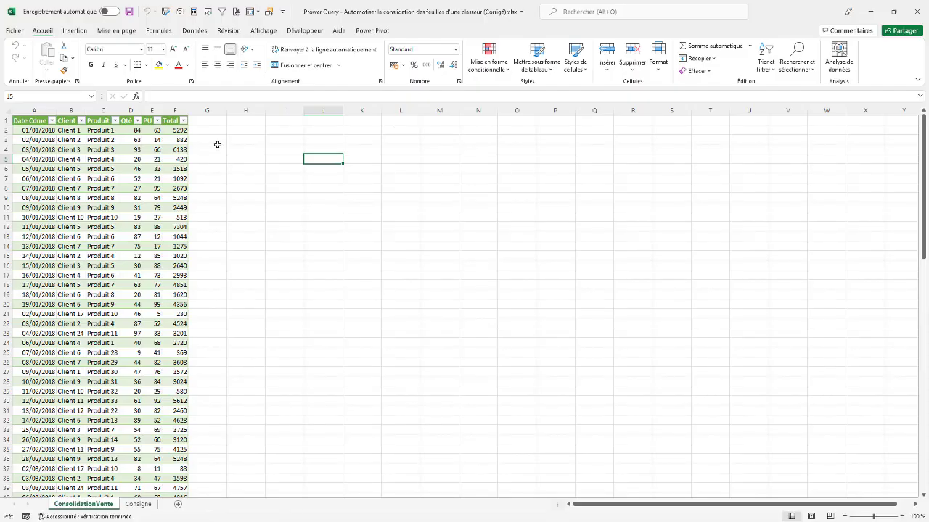
- Display the workbook's queries and connections and refresh the ConsolidationVente table from its source
{"action": "left_click", "coordinate": [92, 158]}
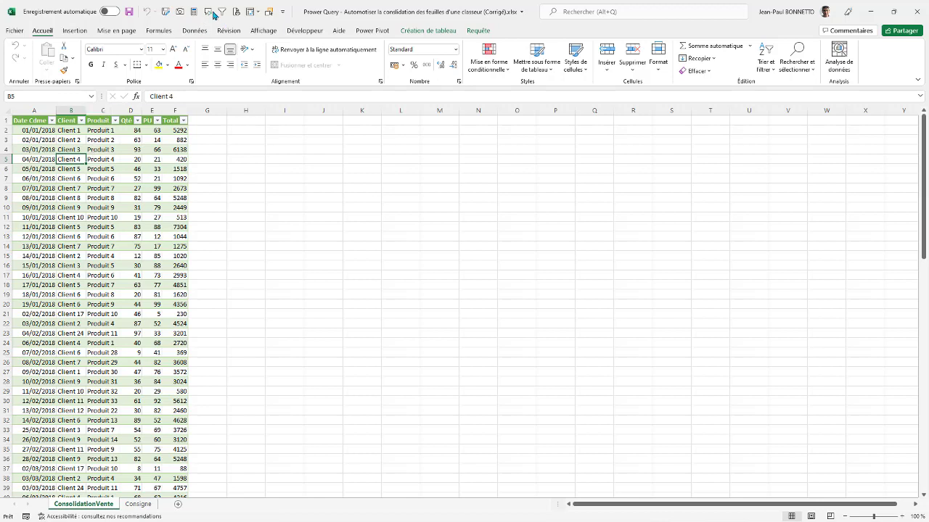
{"action": "left_click", "coordinate": [194, 33]}
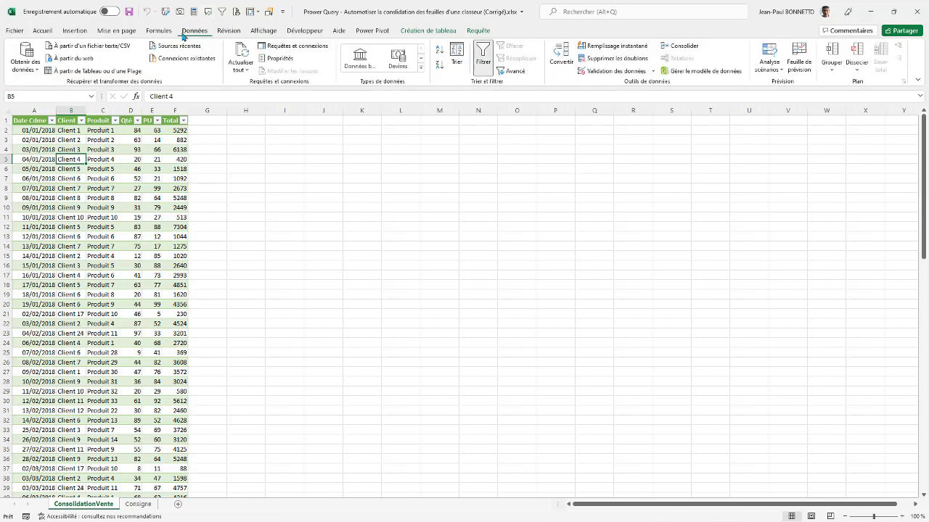
{"action": "left_click", "coordinate": [280, 46]}
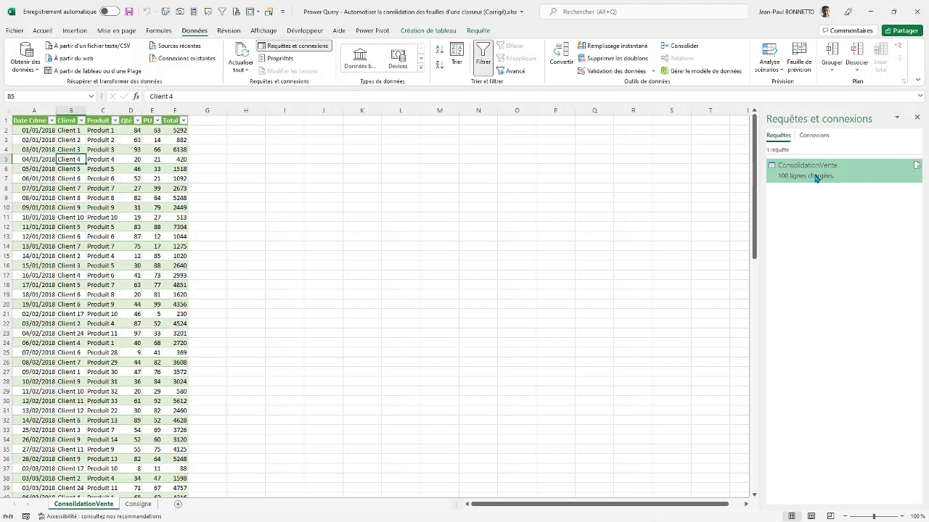
{"action": "right_click", "coordinate": [95, 161]}
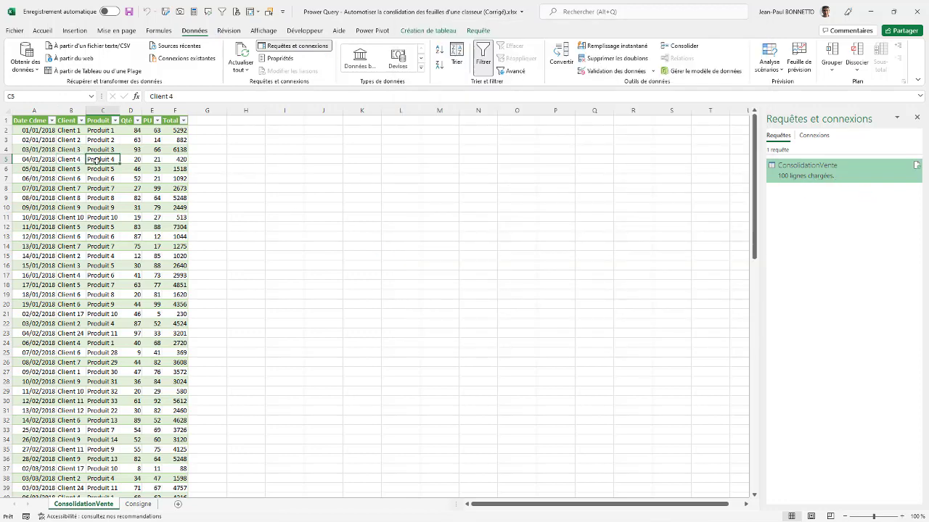
{"action": "left_click", "coordinate": [130, 258]}
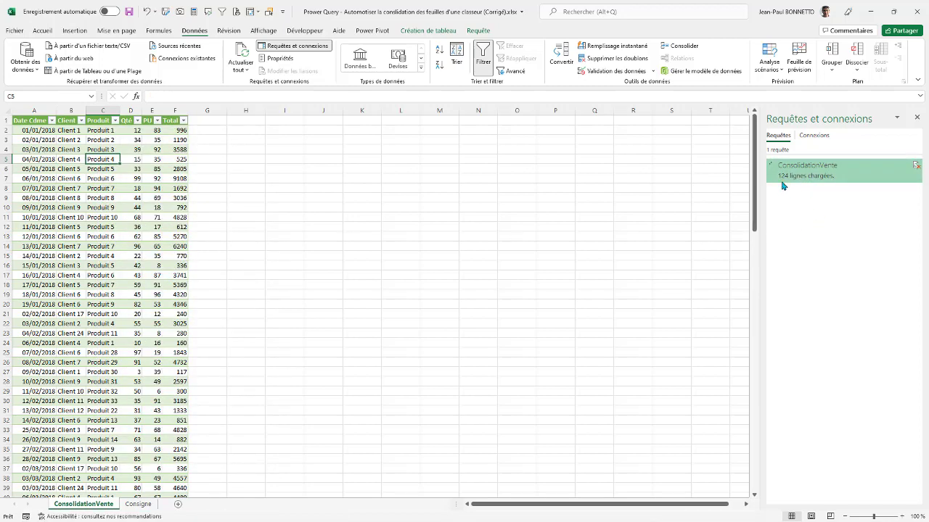
- Examine the refreshed query's loaded rows and the June 2022 orders in A102:F125 of the consolidated table
{"action": "mouse_move", "coordinate": [812, 181]}
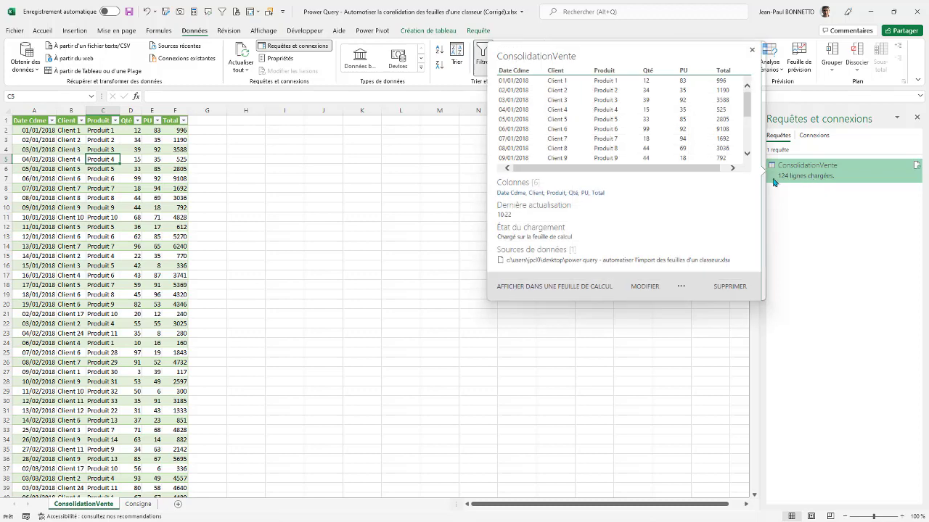
{"action": "left_click", "coordinate": [64, 217]}
{"action": "scroll", "coordinate": [64, 218], "scroll_direction": "down", "scroll_amount": 20}
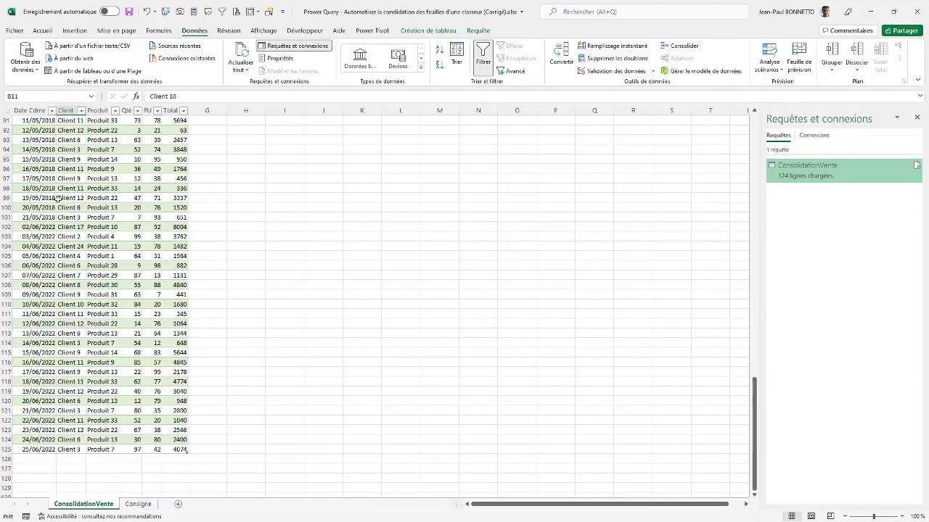
{"action": "left_click_drag", "start_coordinate": [38, 227], "coordinate": [174, 448]}
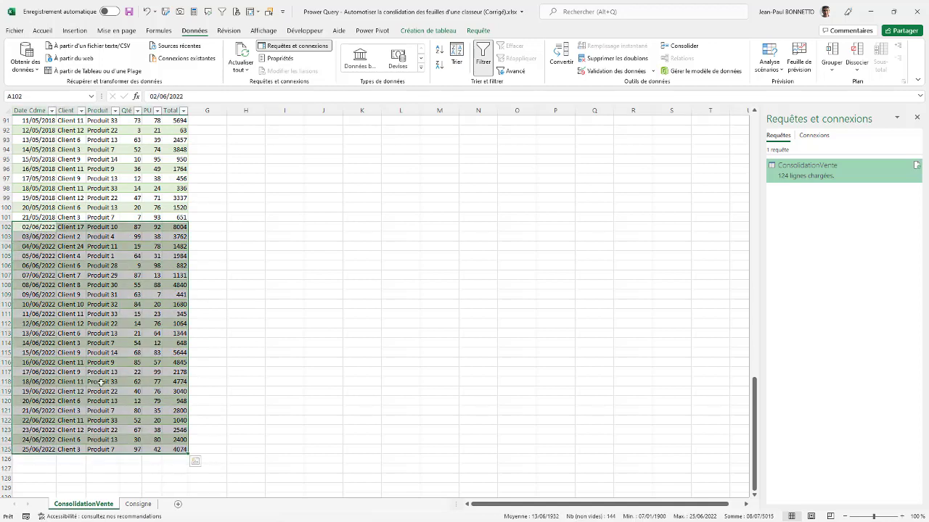
{"action": "scroll", "coordinate": [79, 176], "scroll_direction": "up", "scroll_amount": 20}
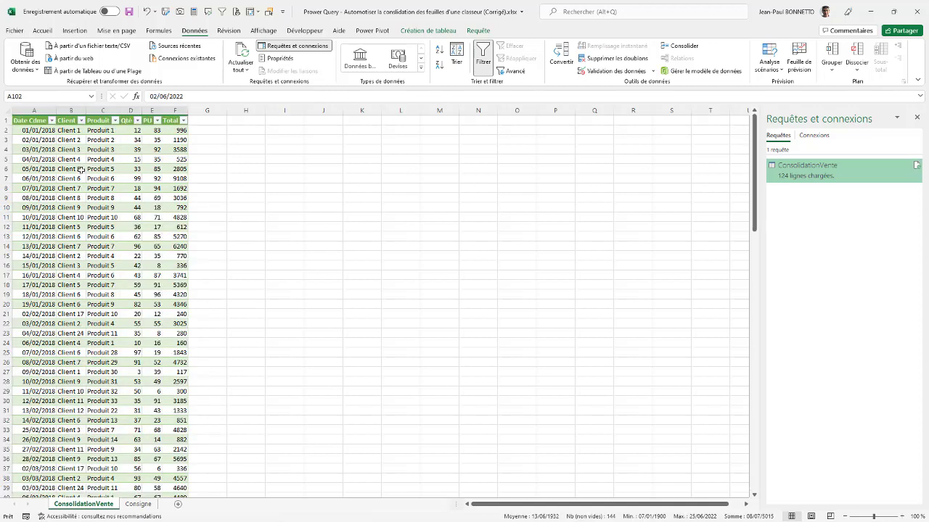
- Widen the Date Cdme and Client columns of the consolidated table
{"action": "left_click", "coordinate": [78, 159]}
{"action": "left_click_drag", "start_coordinate": [57, 110], "coordinate": [112, 111]}
{"action": "left_click", "coordinate": [138, 158]}
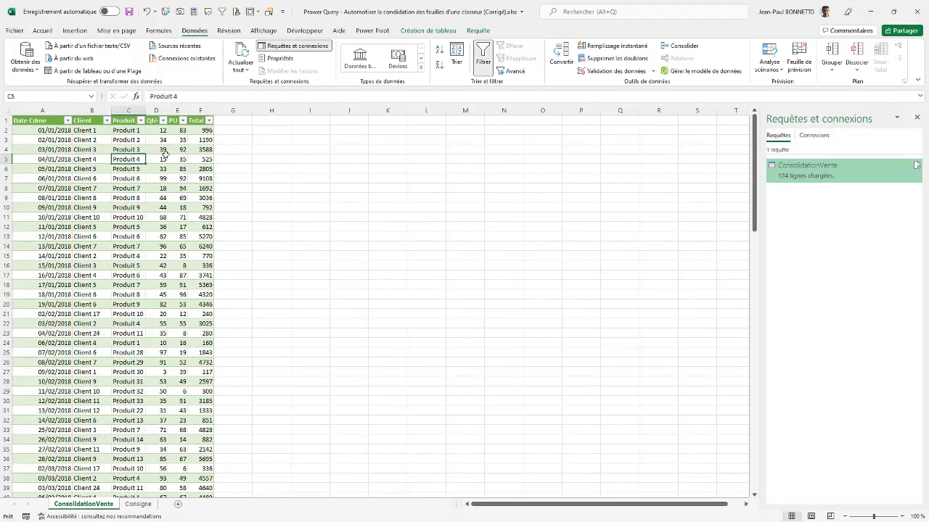
- Insert a Produit slicer for the ConsolidationVente table and move it up to row 1 over columns J to L
{"action": "left_click", "coordinate": [443, 31]}
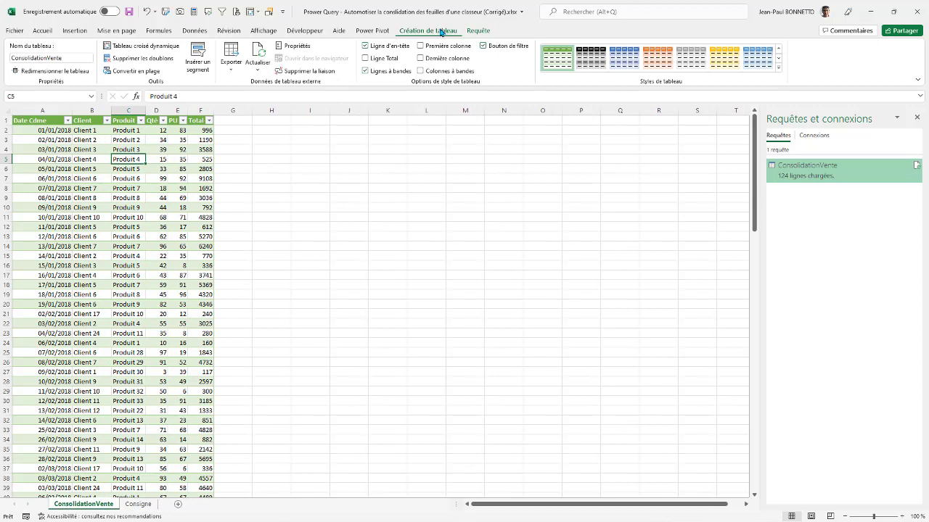
{"action": "left_click", "coordinate": [73, 57]}
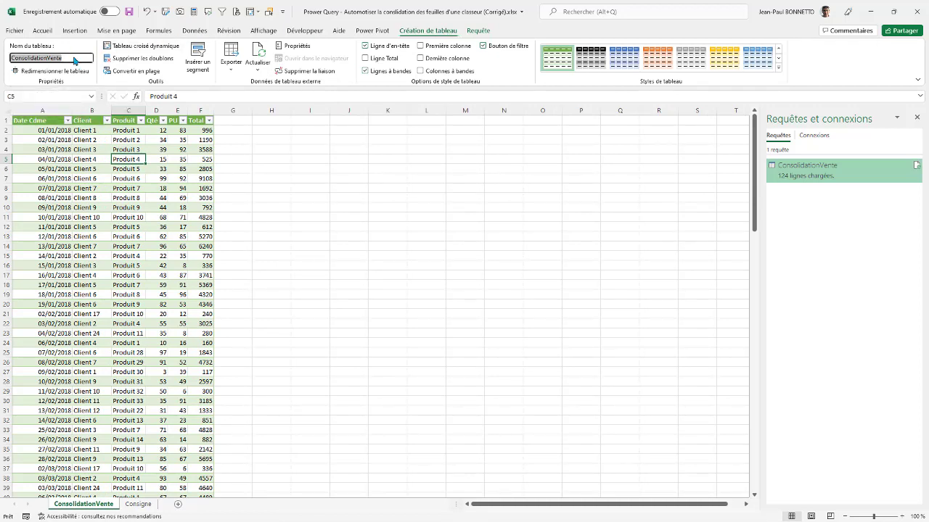
{"action": "left_click", "coordinate": [97, 140]}
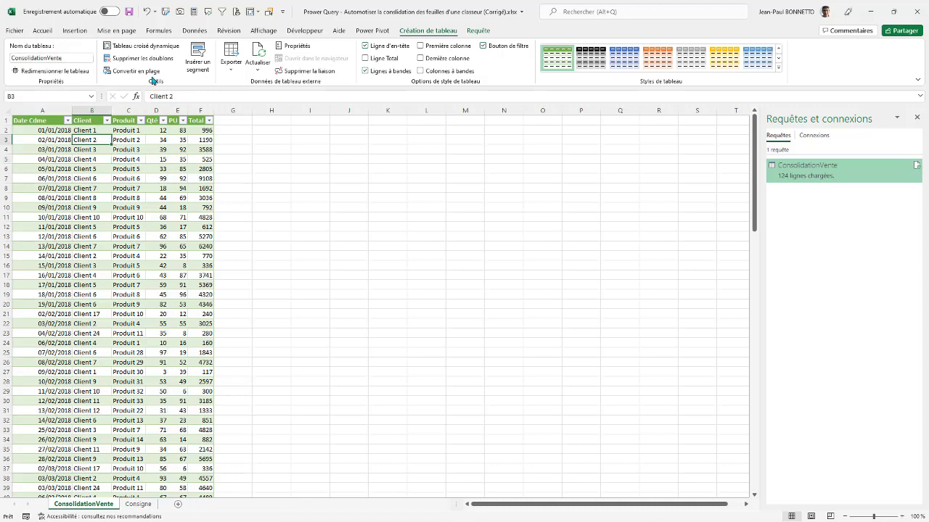
{"action": "left_click", "coordinate": [196, 55]}
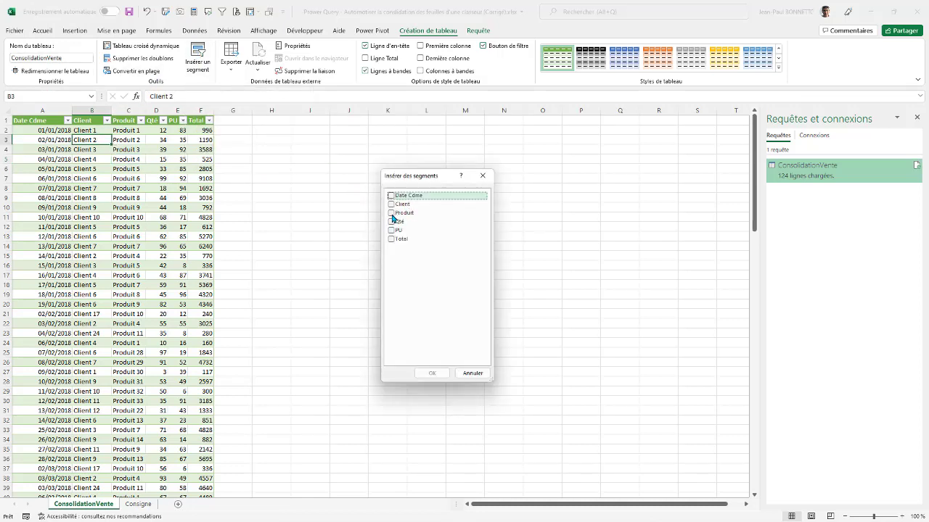
{"action": "left_click", "coordinate": [391, 213]}
{"action": "left_click", "coordinate": [431, 373]}
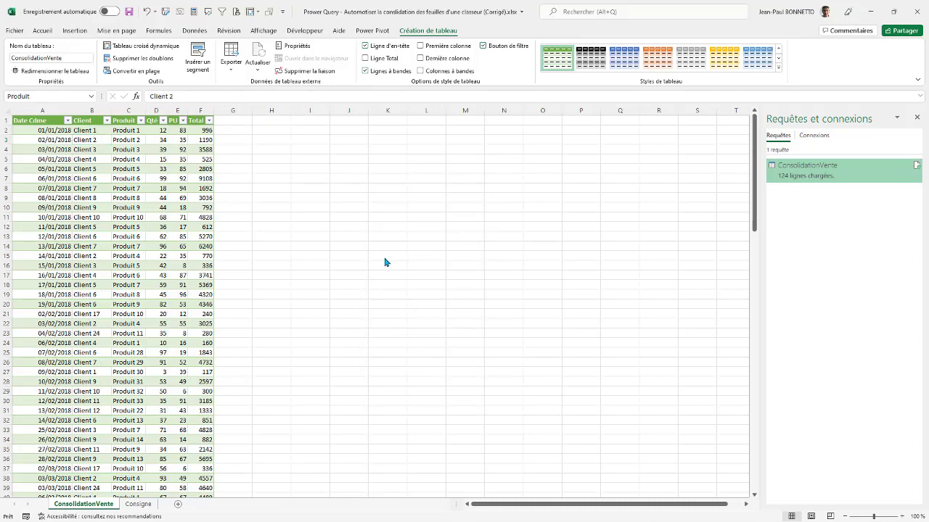
{"action": "left_click_drag", "start_coordinate": [374, 251], "coordinate": [370, 125]}
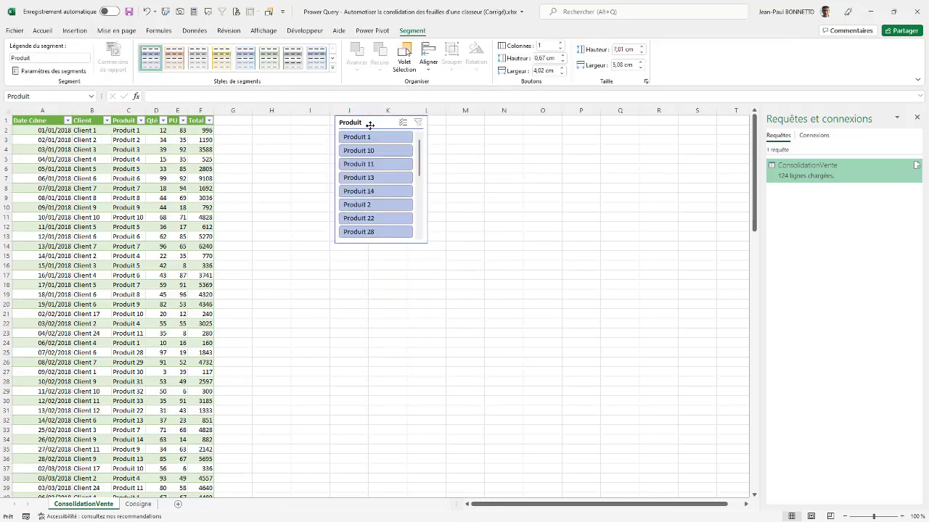
- Try the slicer by filtering the table on Produit 10, Produit 11 and Produit 13, and clear the filter
{"action": "left_click", "coordinate": [370, 151]}
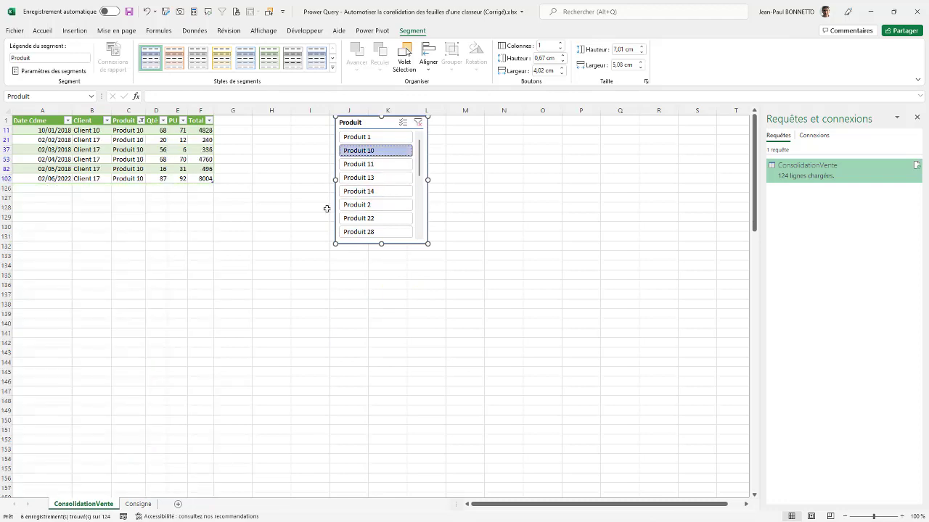
{"action": "left_click", "coordinate": [370, 164], "text": "ctrl"}
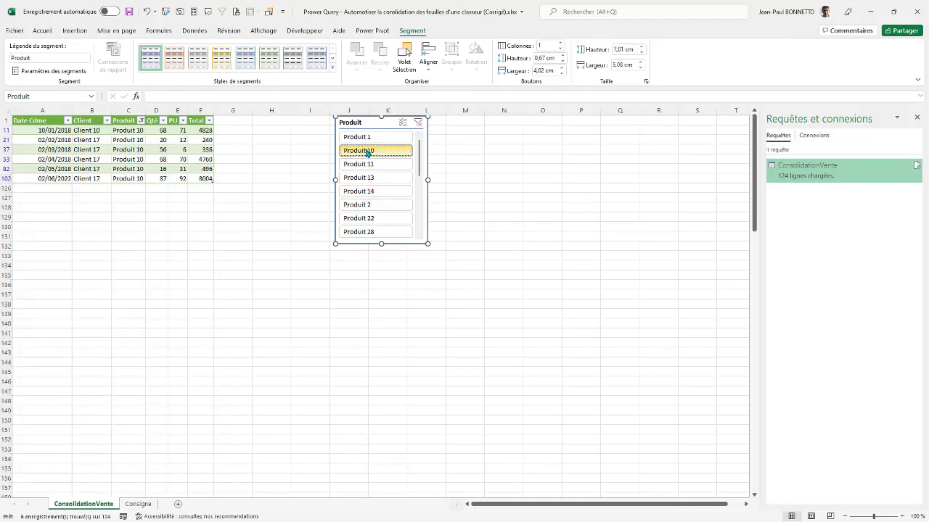
{"action": "left_click", "coordinate": [370, 177], "text": "ctrl"}
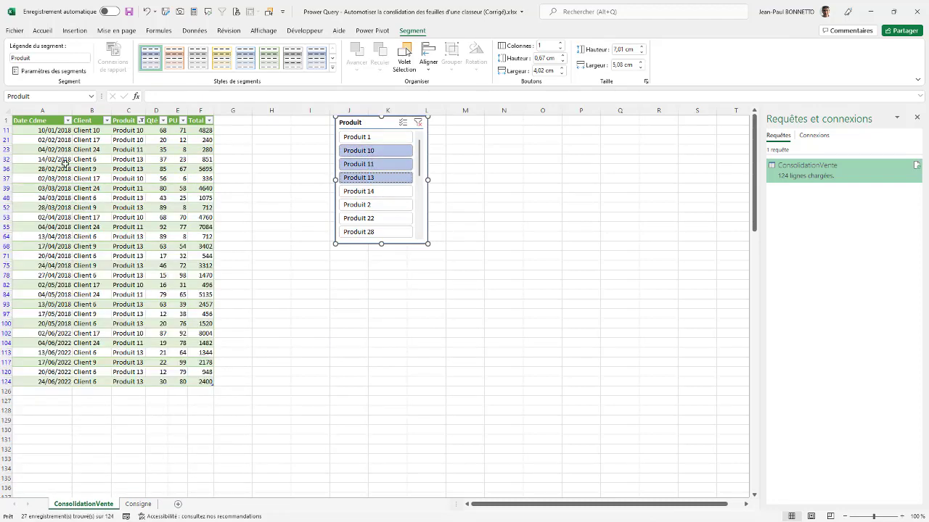
{"action": "left_click", "coordinate": [418, 123]}
- Move the Produit slicer closer to the table, starting at column H
{"action": "left_click", "coordinate": [102, 149]}
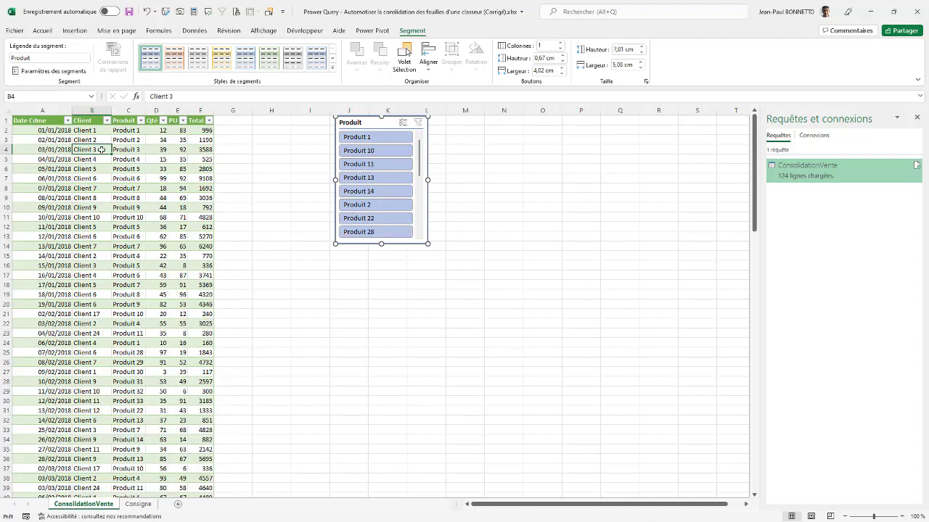
{"action": "left_click", "coordinate": [428, 31]}
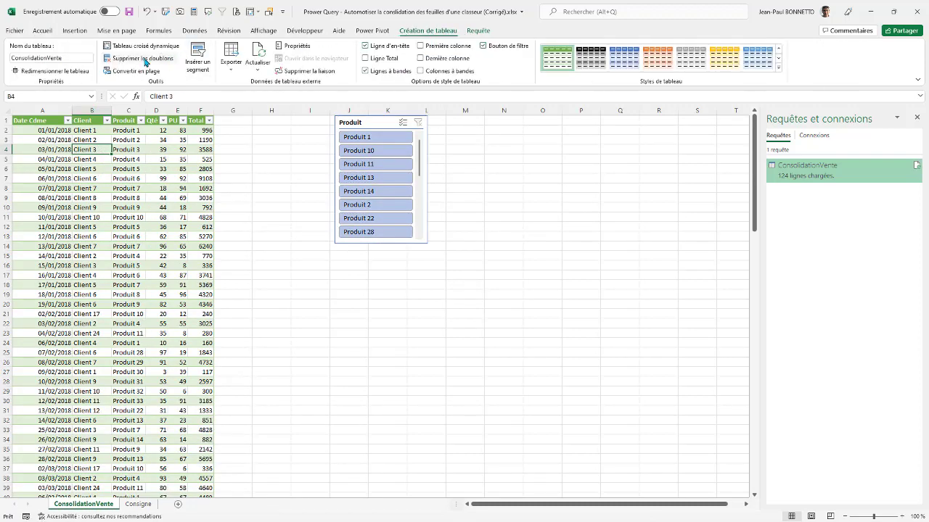
{"action": "left_click_drag", "start_coordinate": [367, 123], "coordinate": [235, 116]}
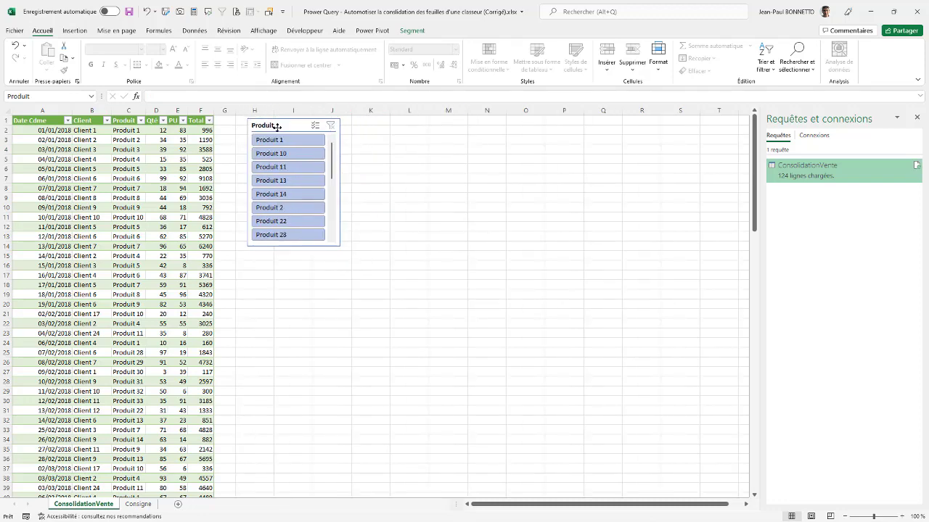
{"action": "left_click", "coordinate": [277, 127]}
{"action": "left_click", "coordinate": [133, 150]}
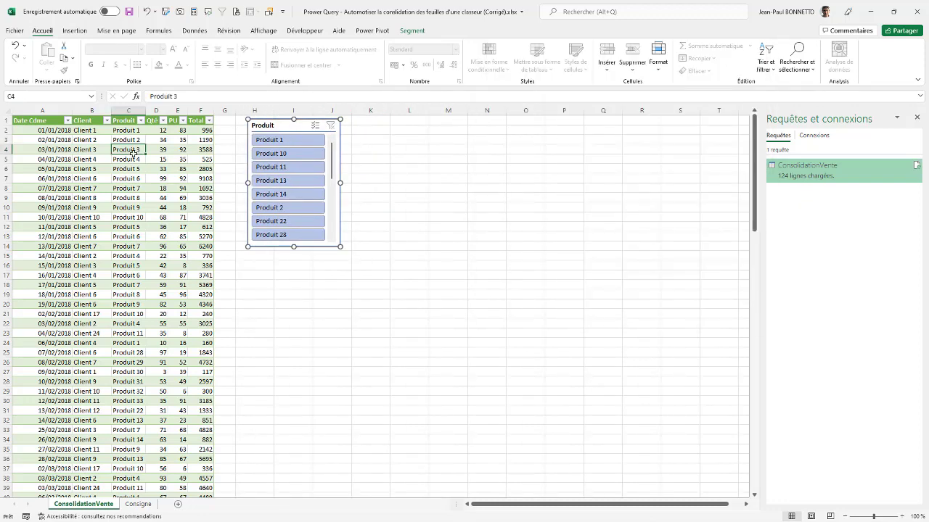
- Review the Consigne sheet and close the queries and connections pane before returning to the ConsolidationVente sheet
{"action": "left_click", "coordinate": [138, 505]}
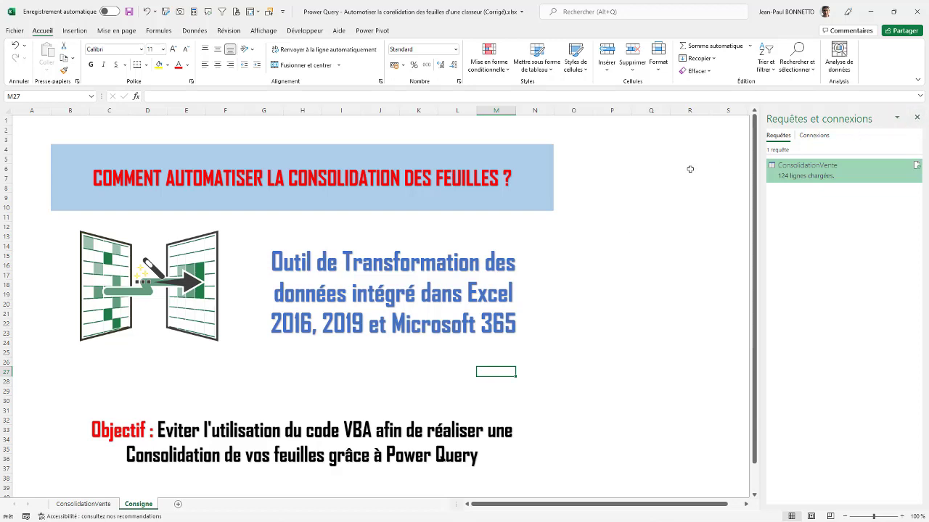
{"action": "left_click", "coordinate": [917, 117]}
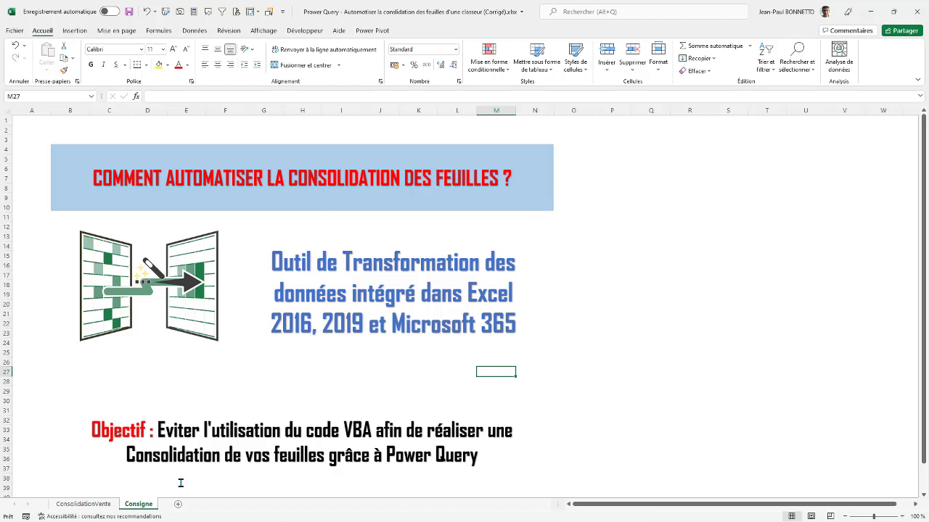
{"action": "left_click", "coordinate": [94, 505]}
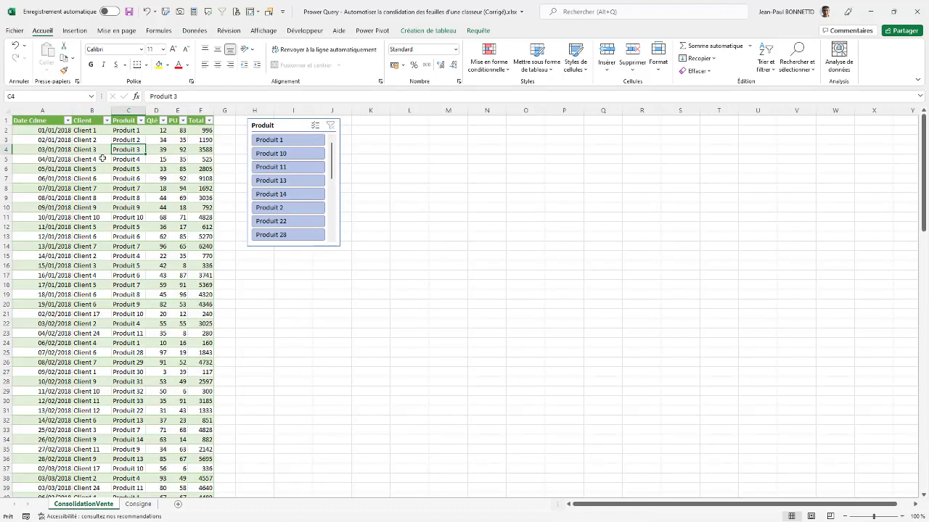
- Open the ConsolidationVente query in the Power Query editor to examine its applied steps, and close the editor
{"action": "right_click", "coordinate": [103, 158]}
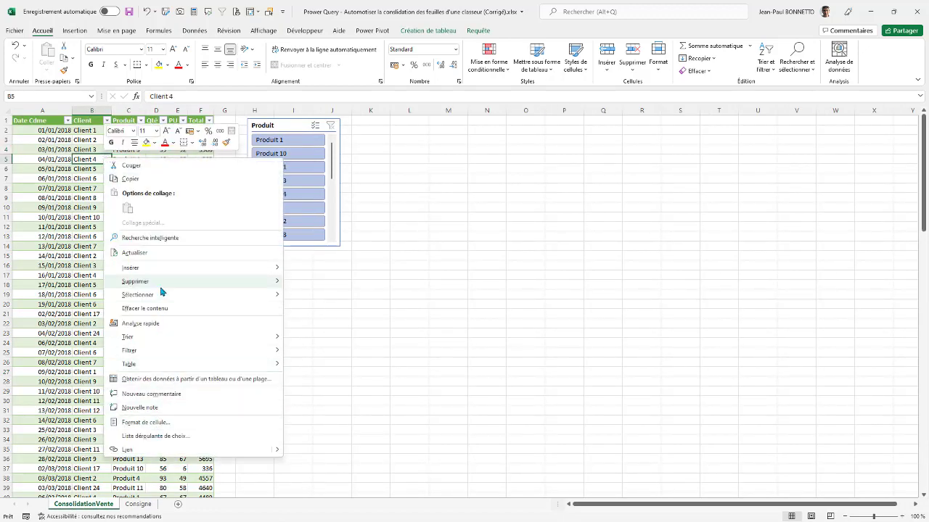
{"action": "left_click", "coordinate": [85, 159]}
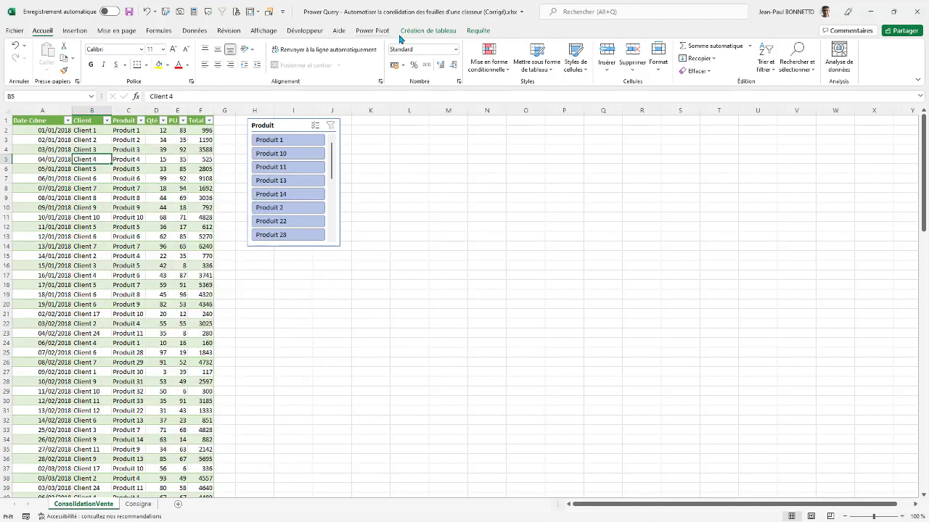
{"action": "left_click", "coordinate": [478, 30]}
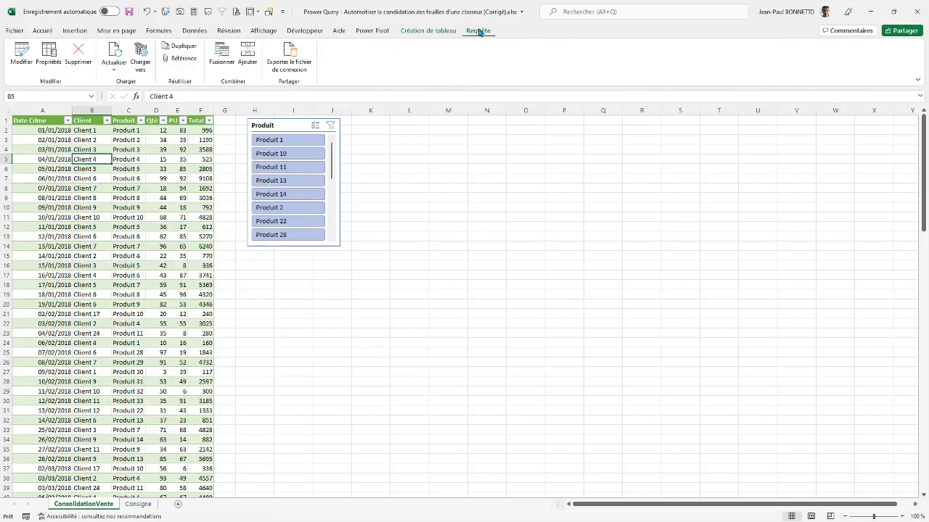
{"action": "left_click", "coordinate": [25, 52]}
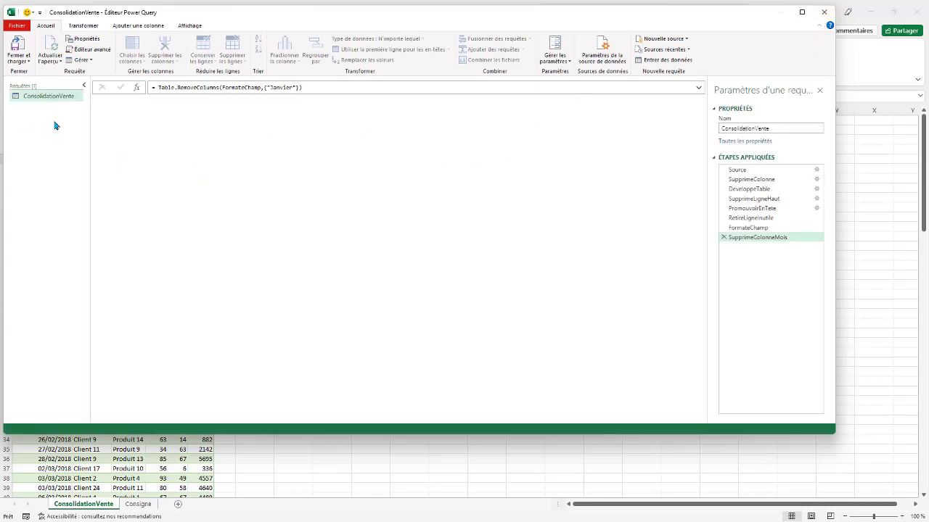
{"action": "left_click", "coordinate": [823, 12]}
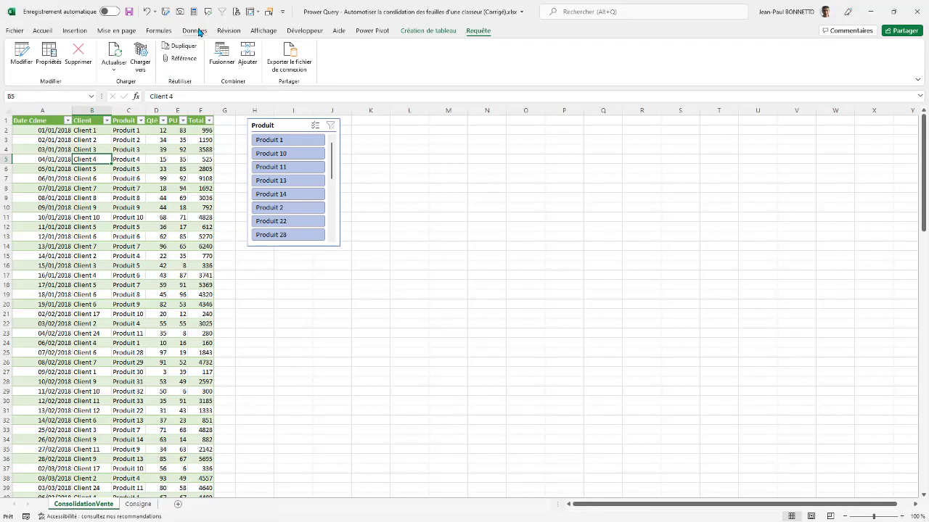
- Set the ConsolidationVente query's properties to refresh the data when the file is opened
{"action": "left_click", "coordinate": [57, 53]}
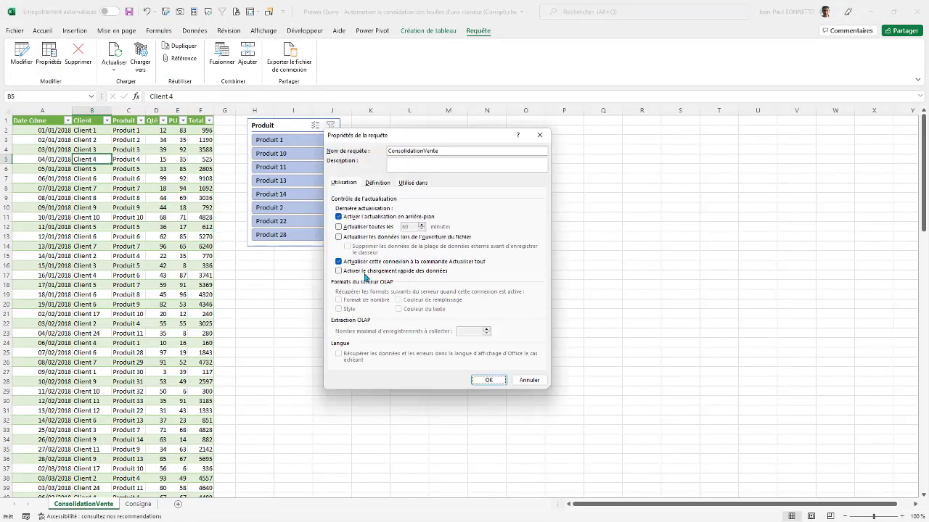
{"action": "left_click", "coordinate": [339, 238]}
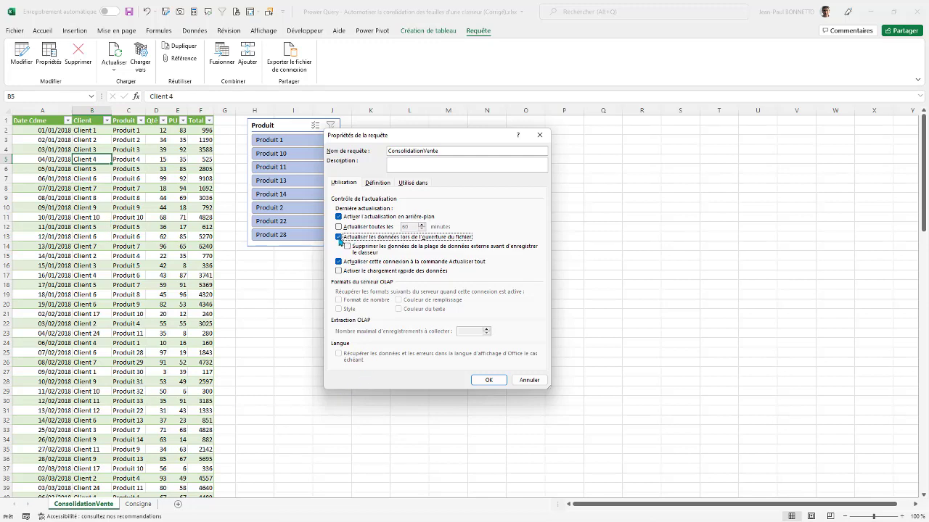
{"action": "left_click", "coordinate": [488, 380]}
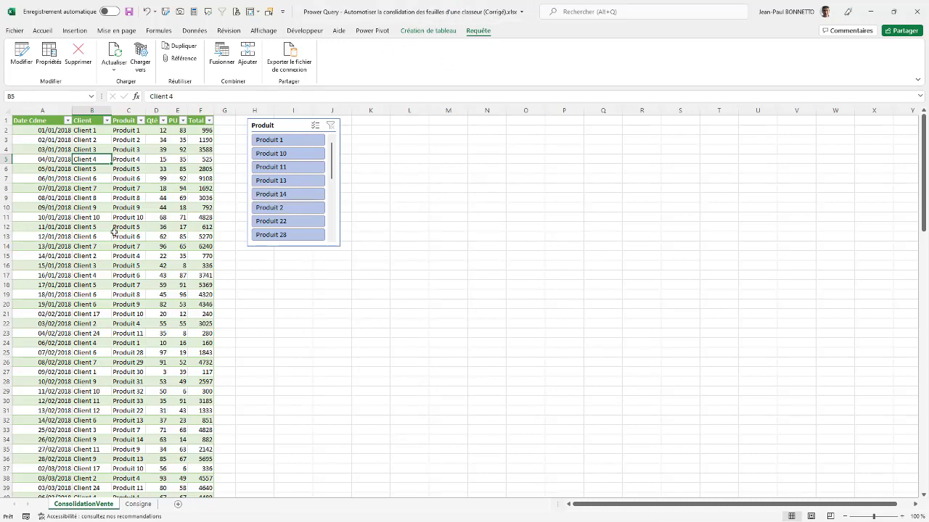
- Review the consolidated sales table down to its last row and return to the Consigne sheet
{"action": "left_click", "coordinate": [102, 198]}
{"action": "scroll", "coordinate": [84, 313], "scroll_direction": "down", "scroll_amount": 20}
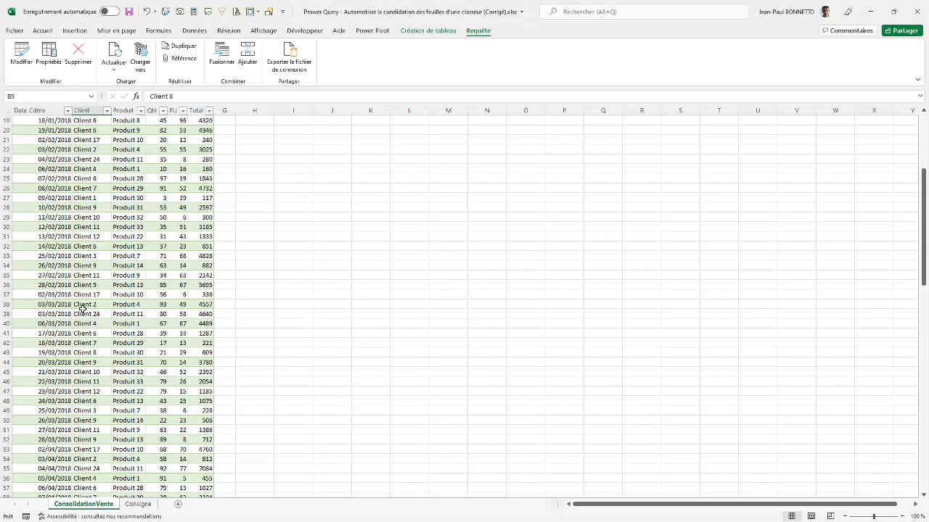
{"action": "scroll", "coordinate": [85, 303], "scroll_direction": "down", "scroll_amount": 6}
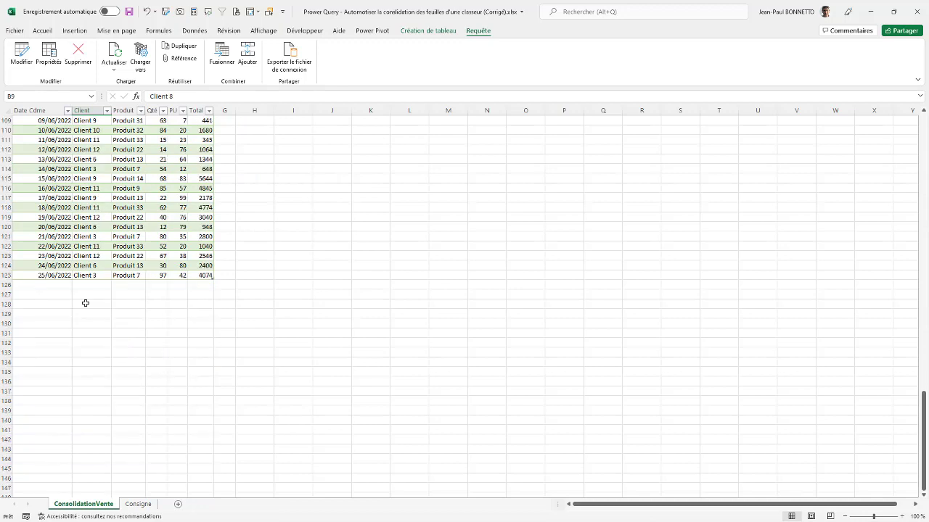
{"action": "scroll", "coordinate": [84, 303], "scroll_direction": "up", "scroll_amount": 20}
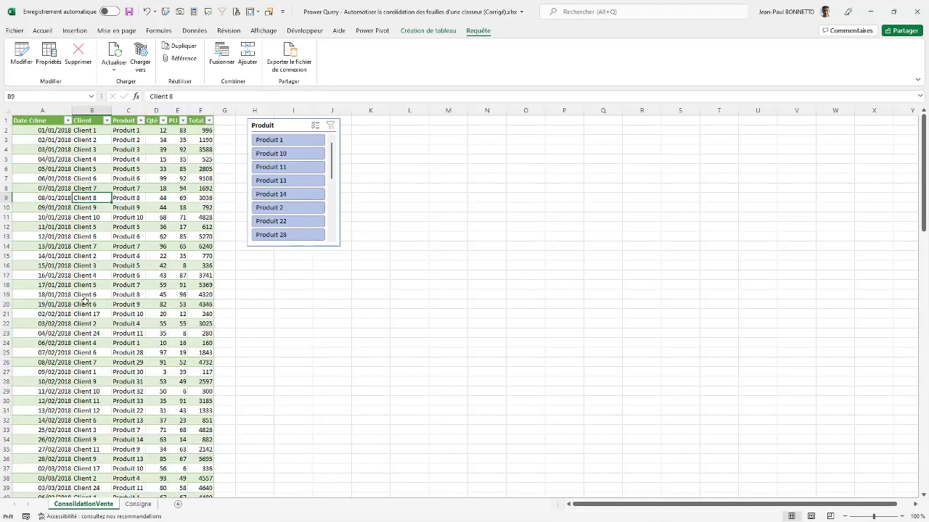
{"action": "left_click", "coordinate": [97, 238]}
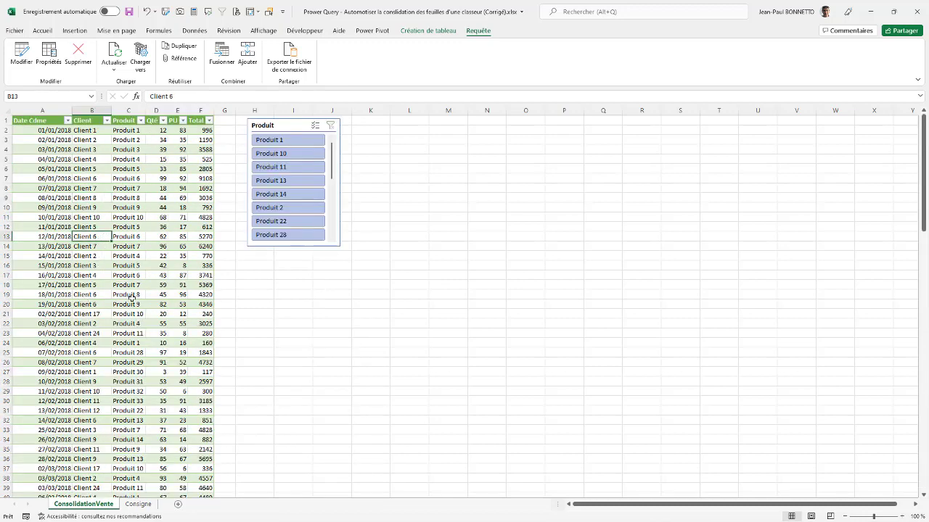
{"action": "left_click", "coordinate": [144, 504]}
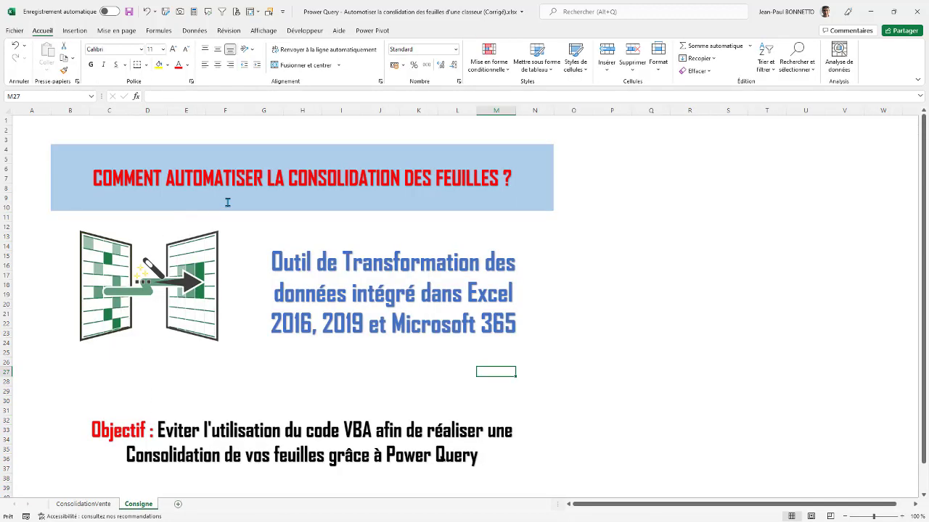